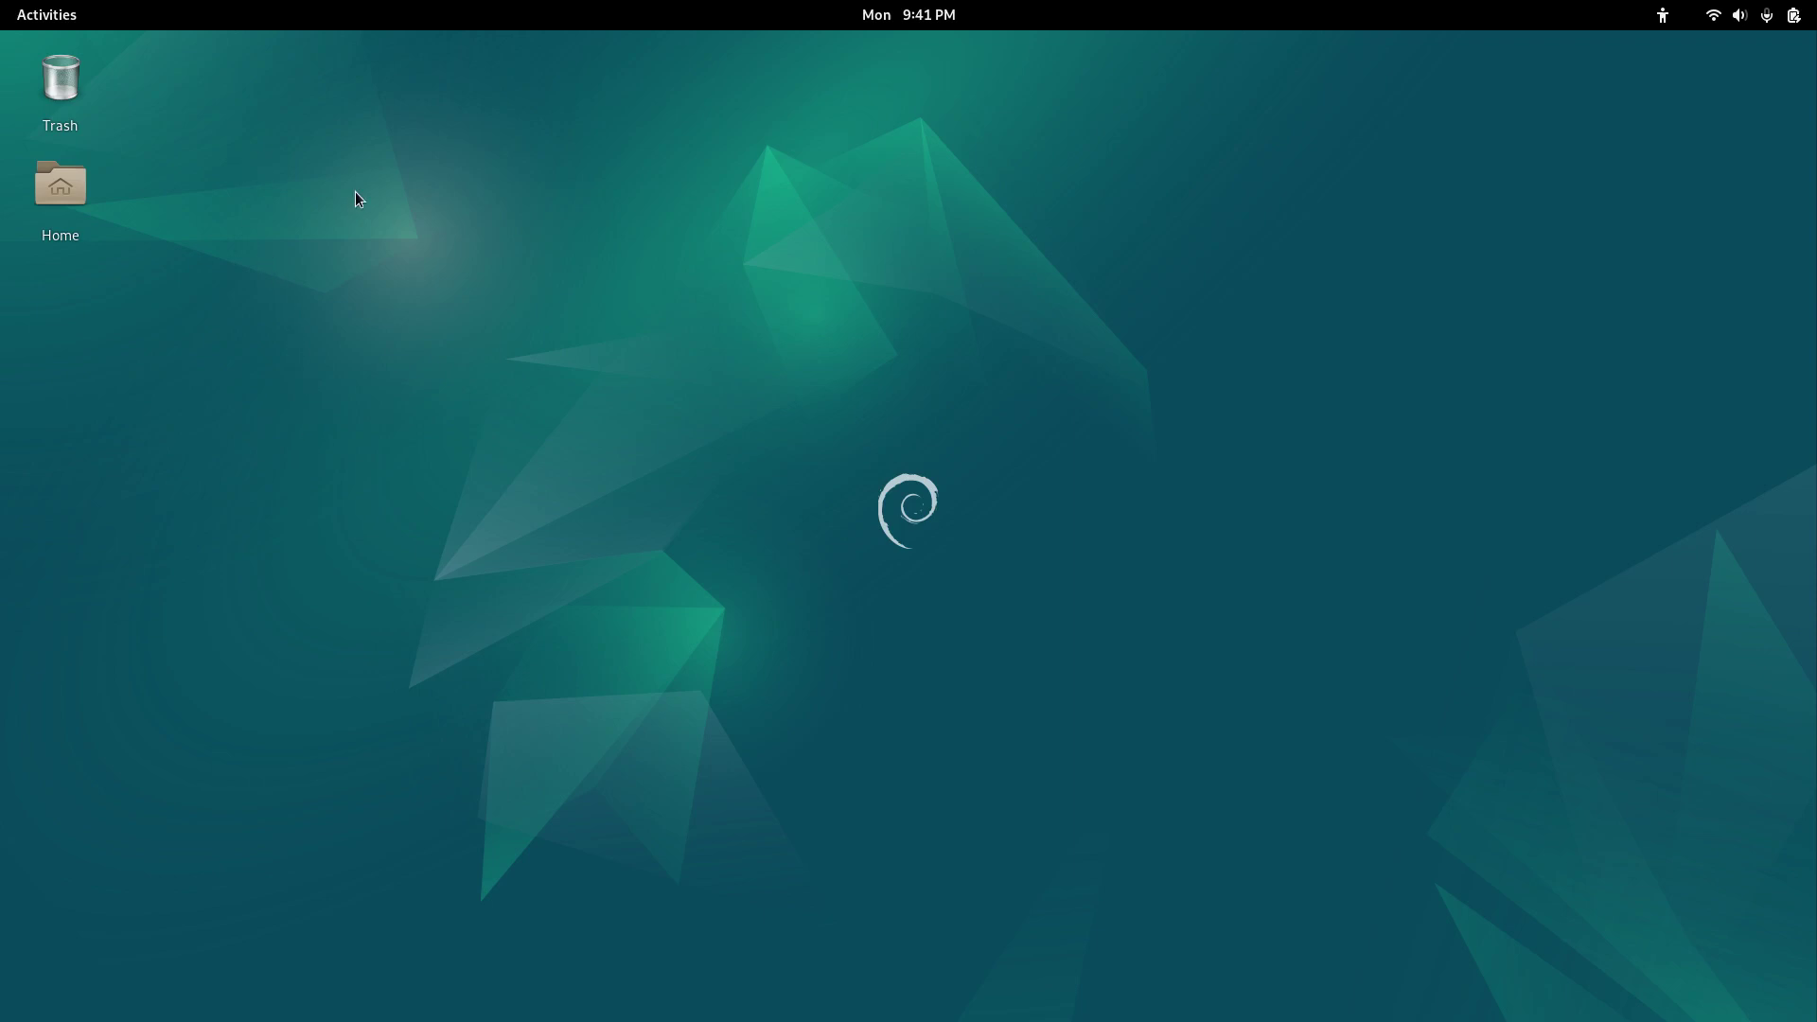
- Launch Terminal from the Show Applications grid
click(53, 17)
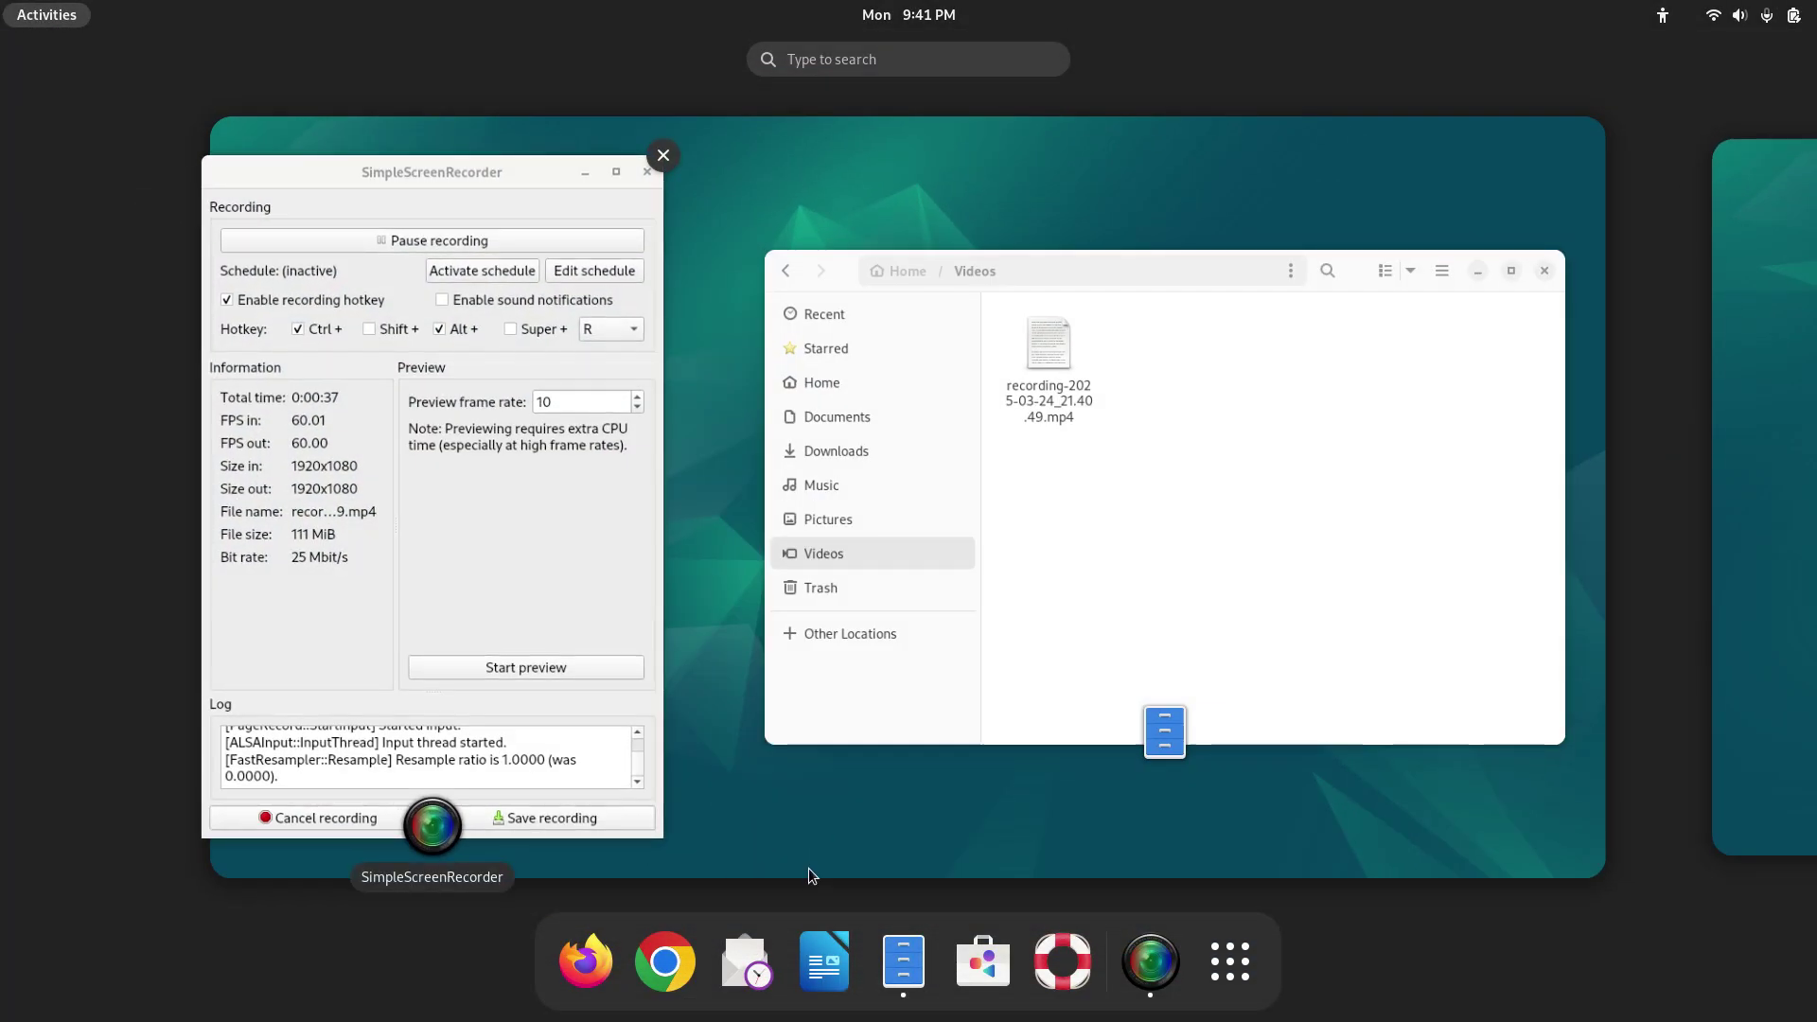
click(1233, 980)
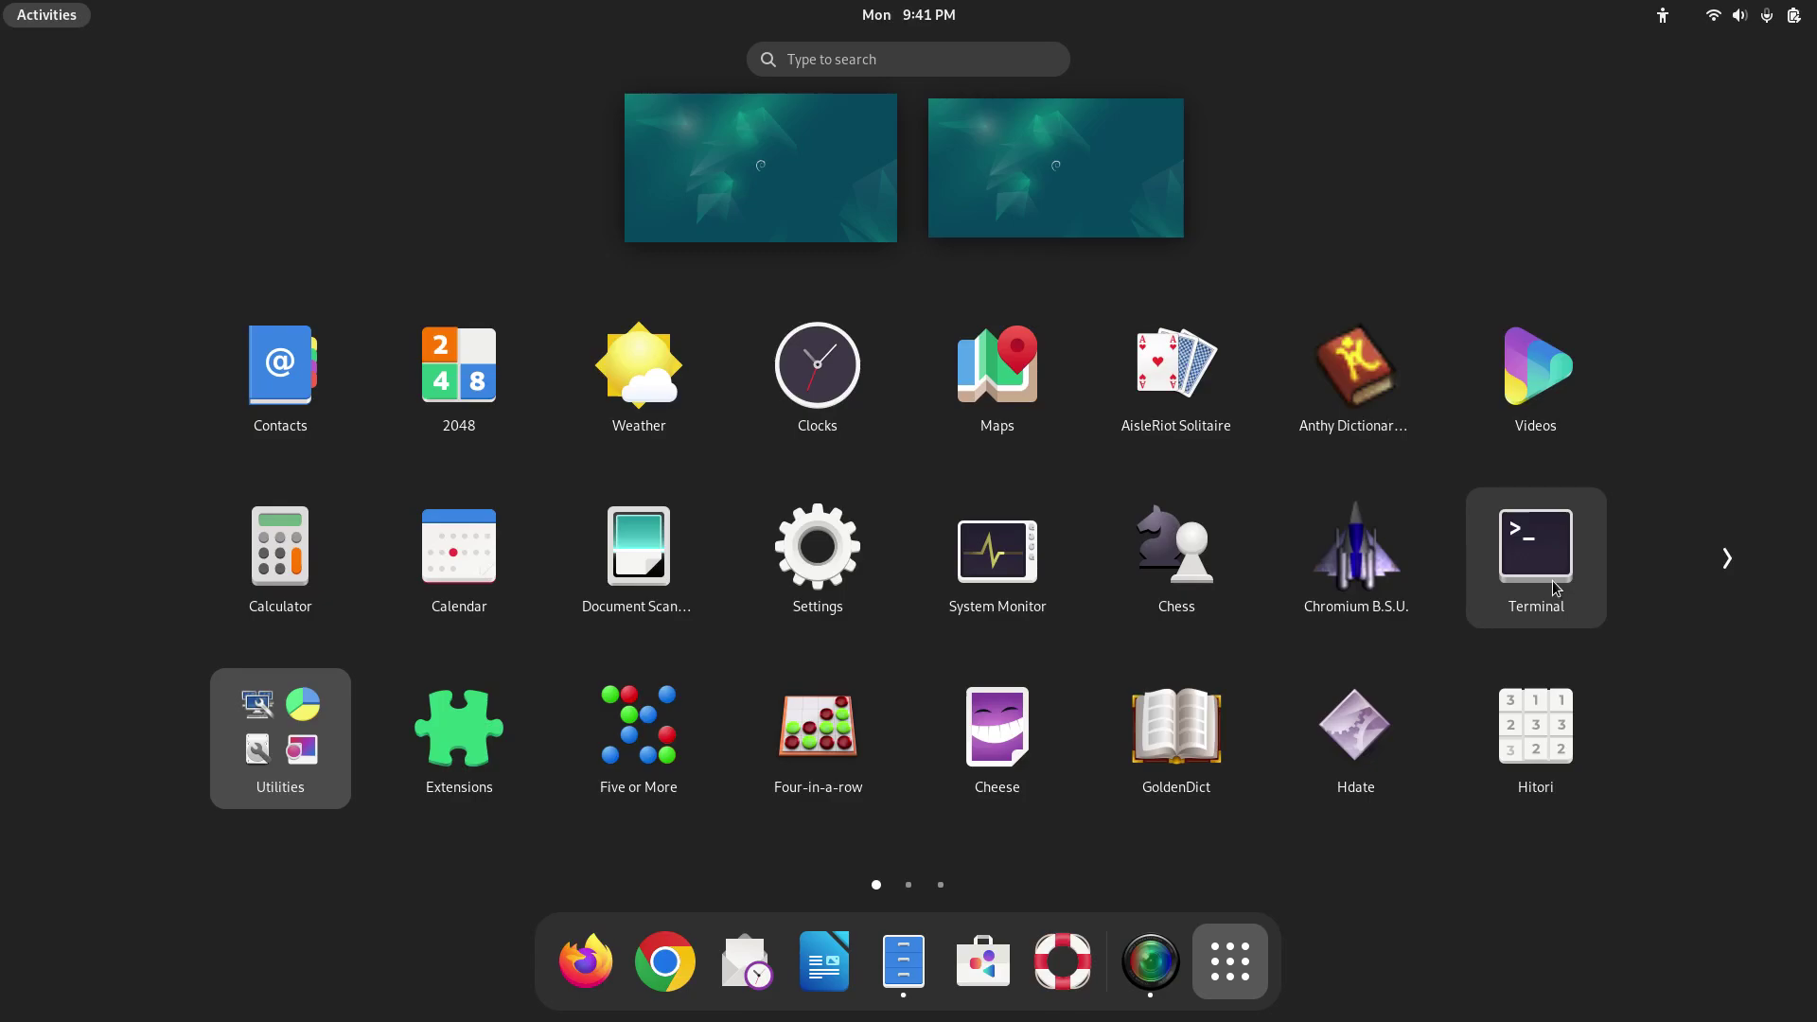
click(1555, 588)
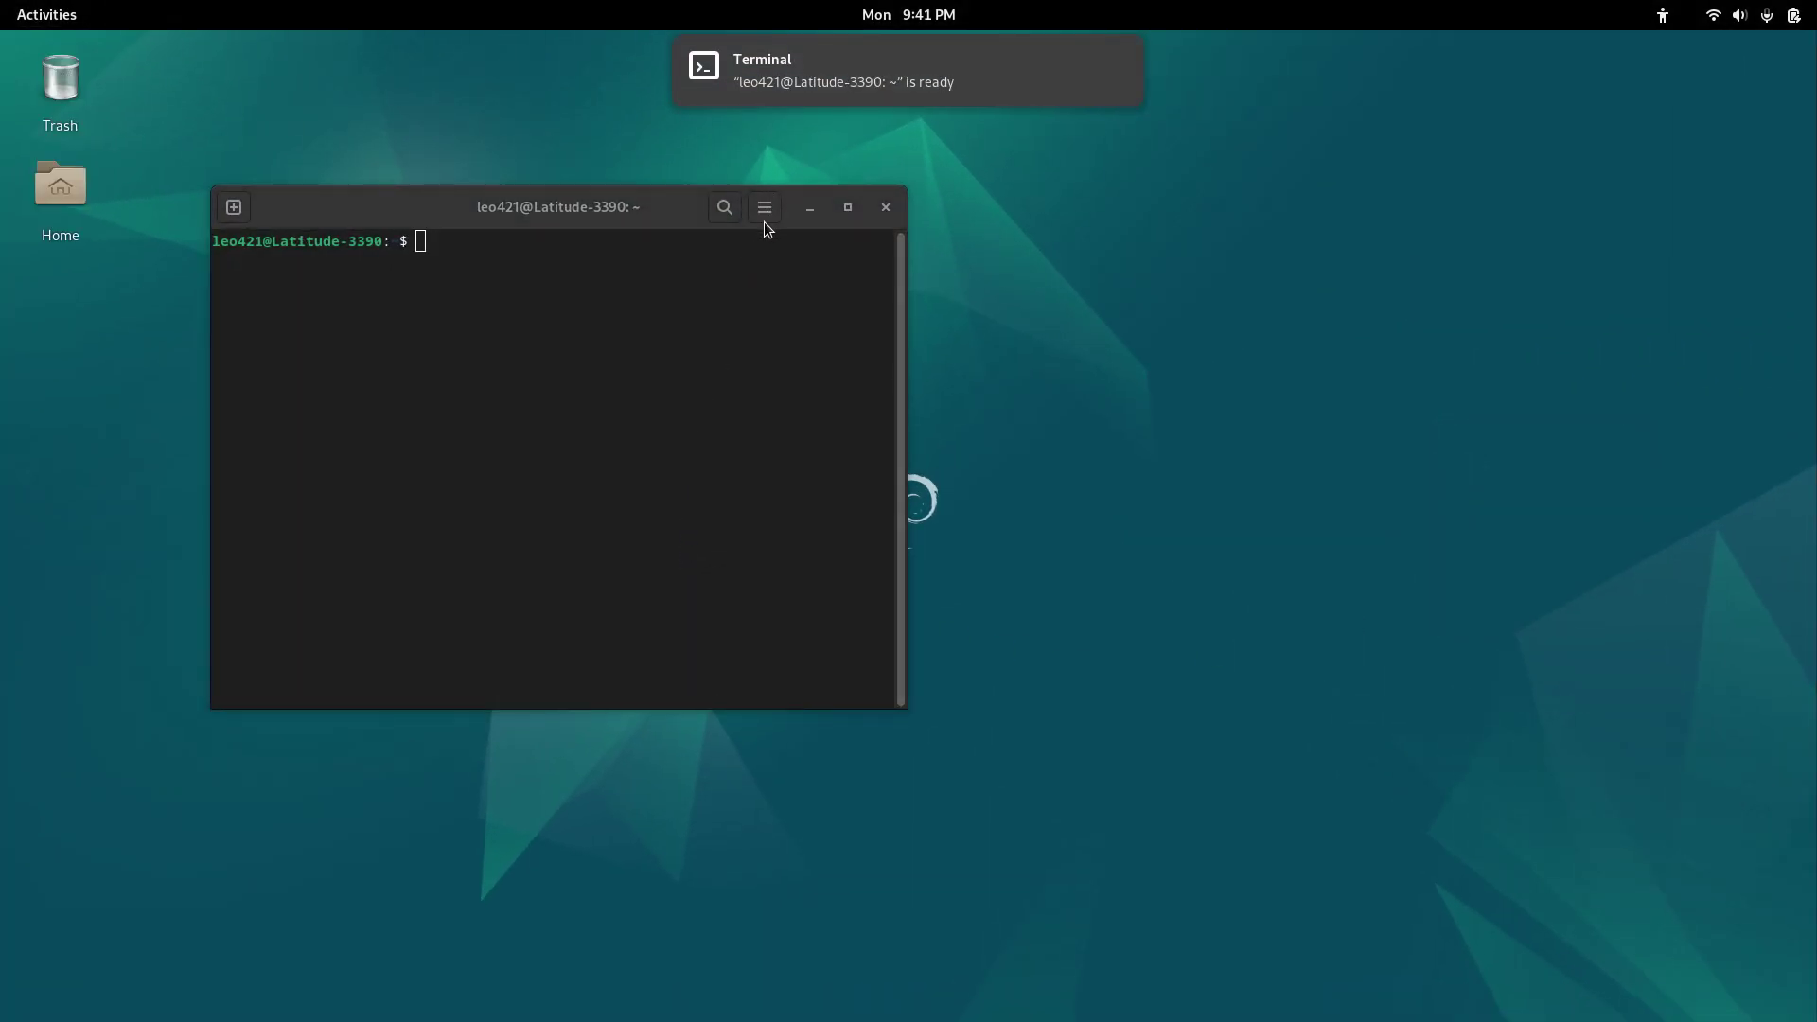
- Zoom the terminal text in several times and move the window up and left
click(765, 219)
click(830, 272)
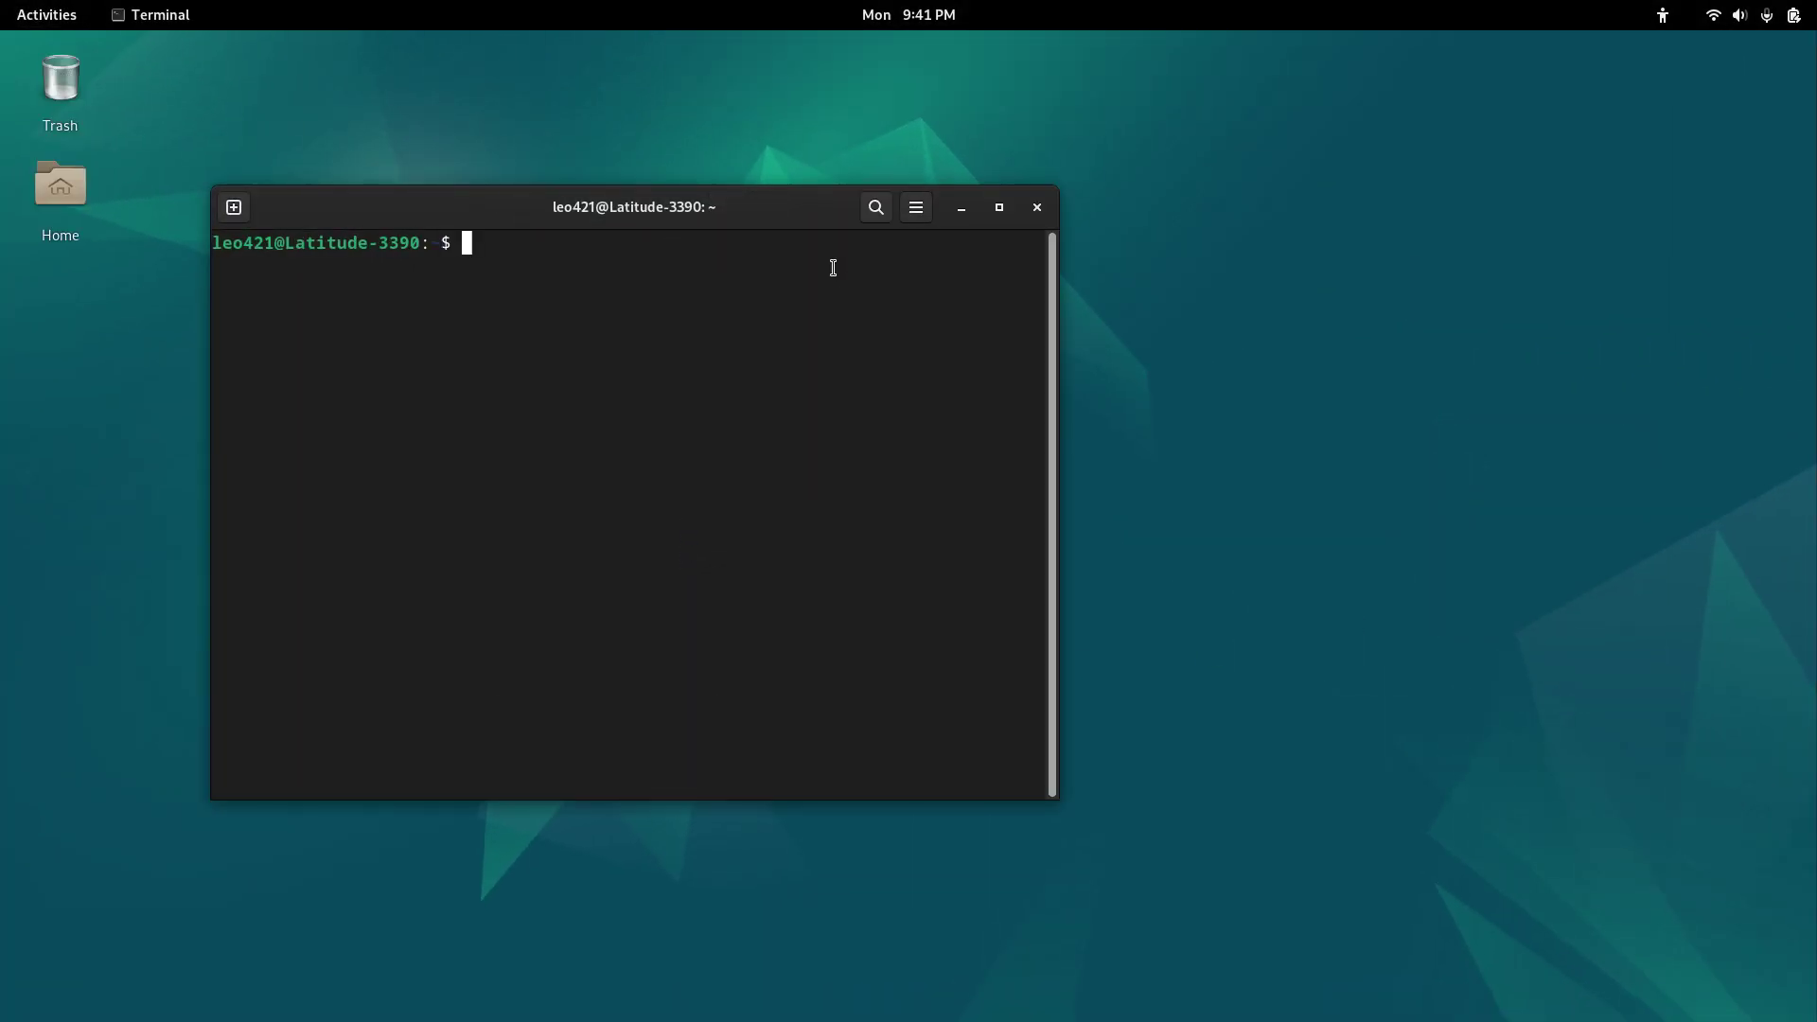
click(915, 208)
click(974, 267)
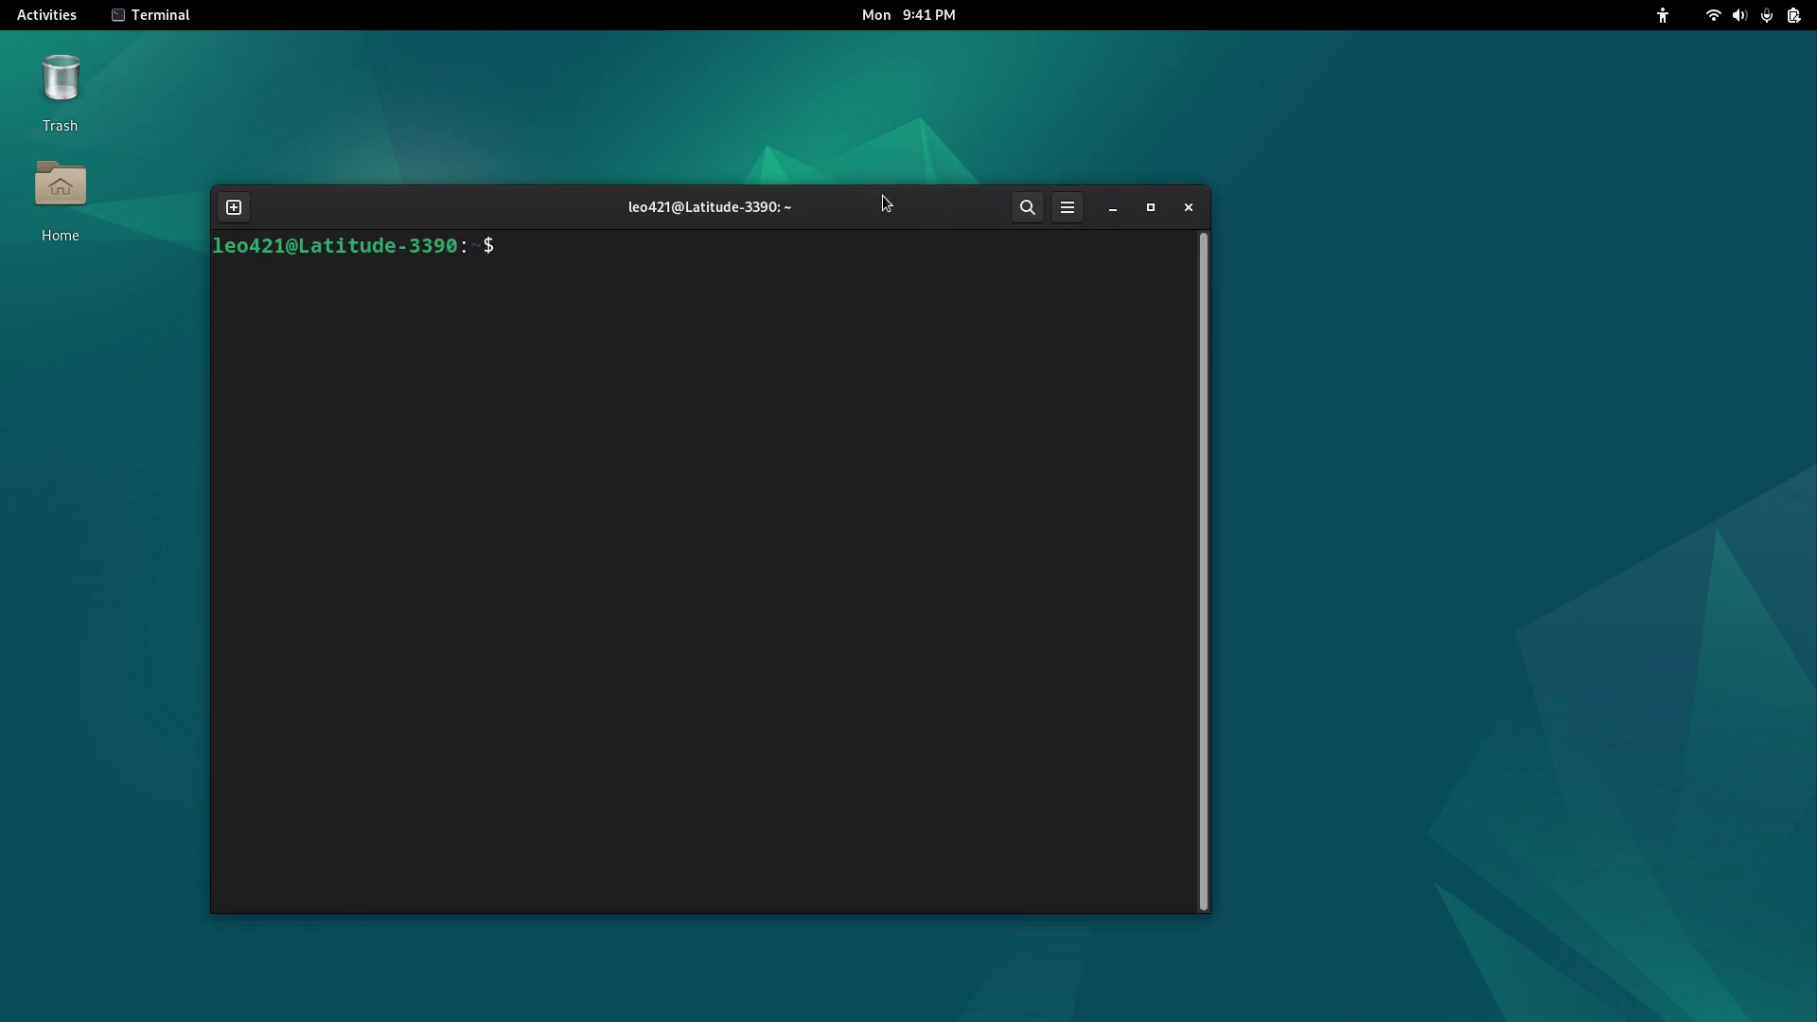
drag(882, 202, 852, 126)
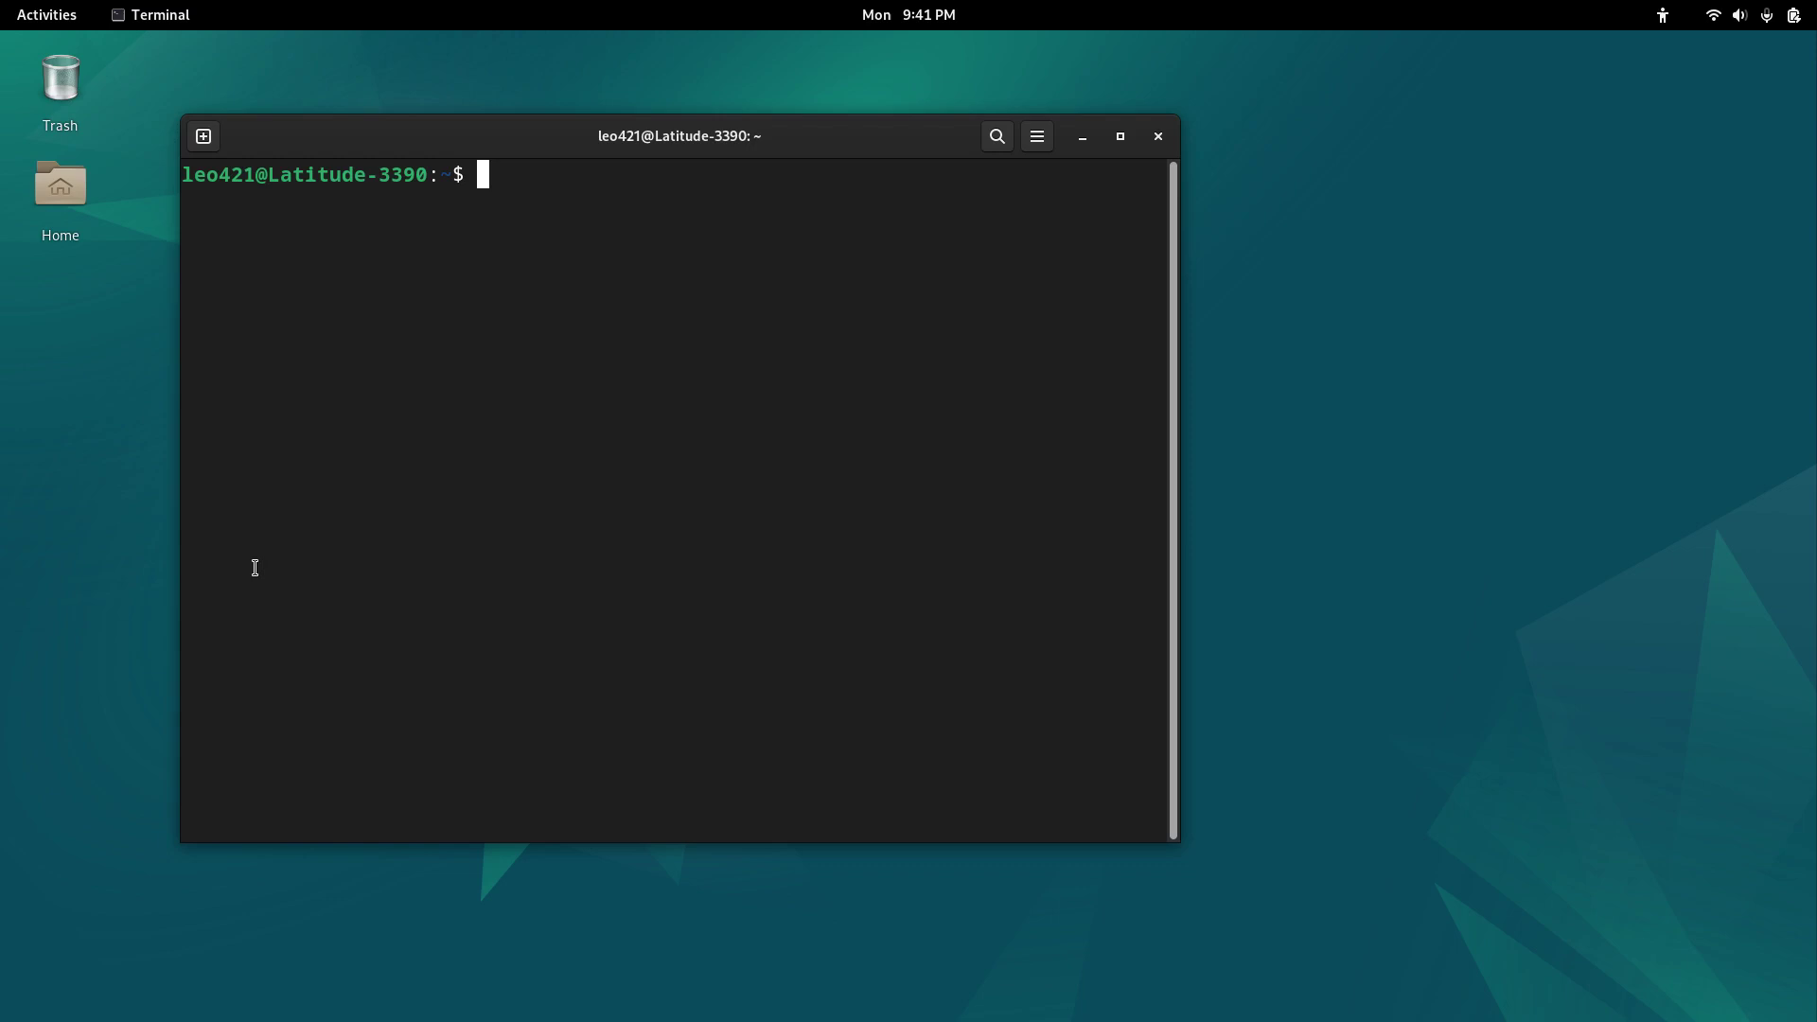
text(sudo )
text(apt i)
text(nstall )
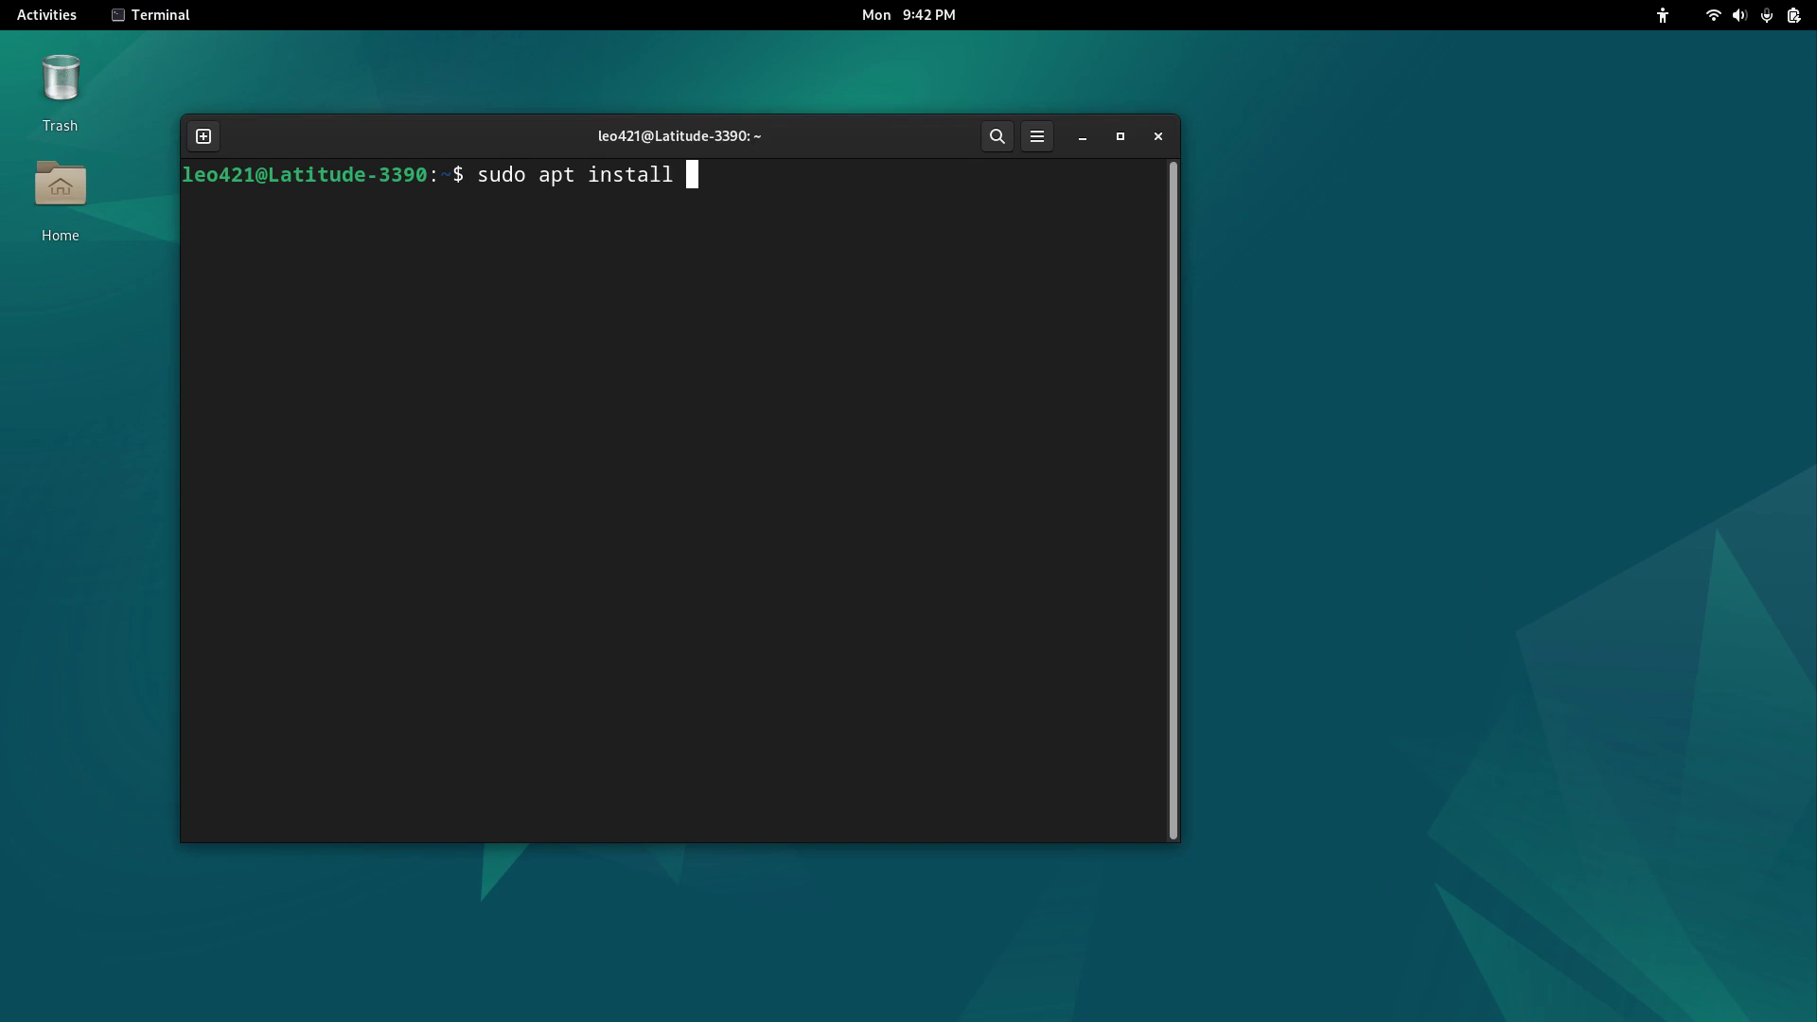
text(linuxlo)
text(go)
- Run 'sudo apt install linuxlogo' with the password; it is already version 6.0-0.1
key(Return)
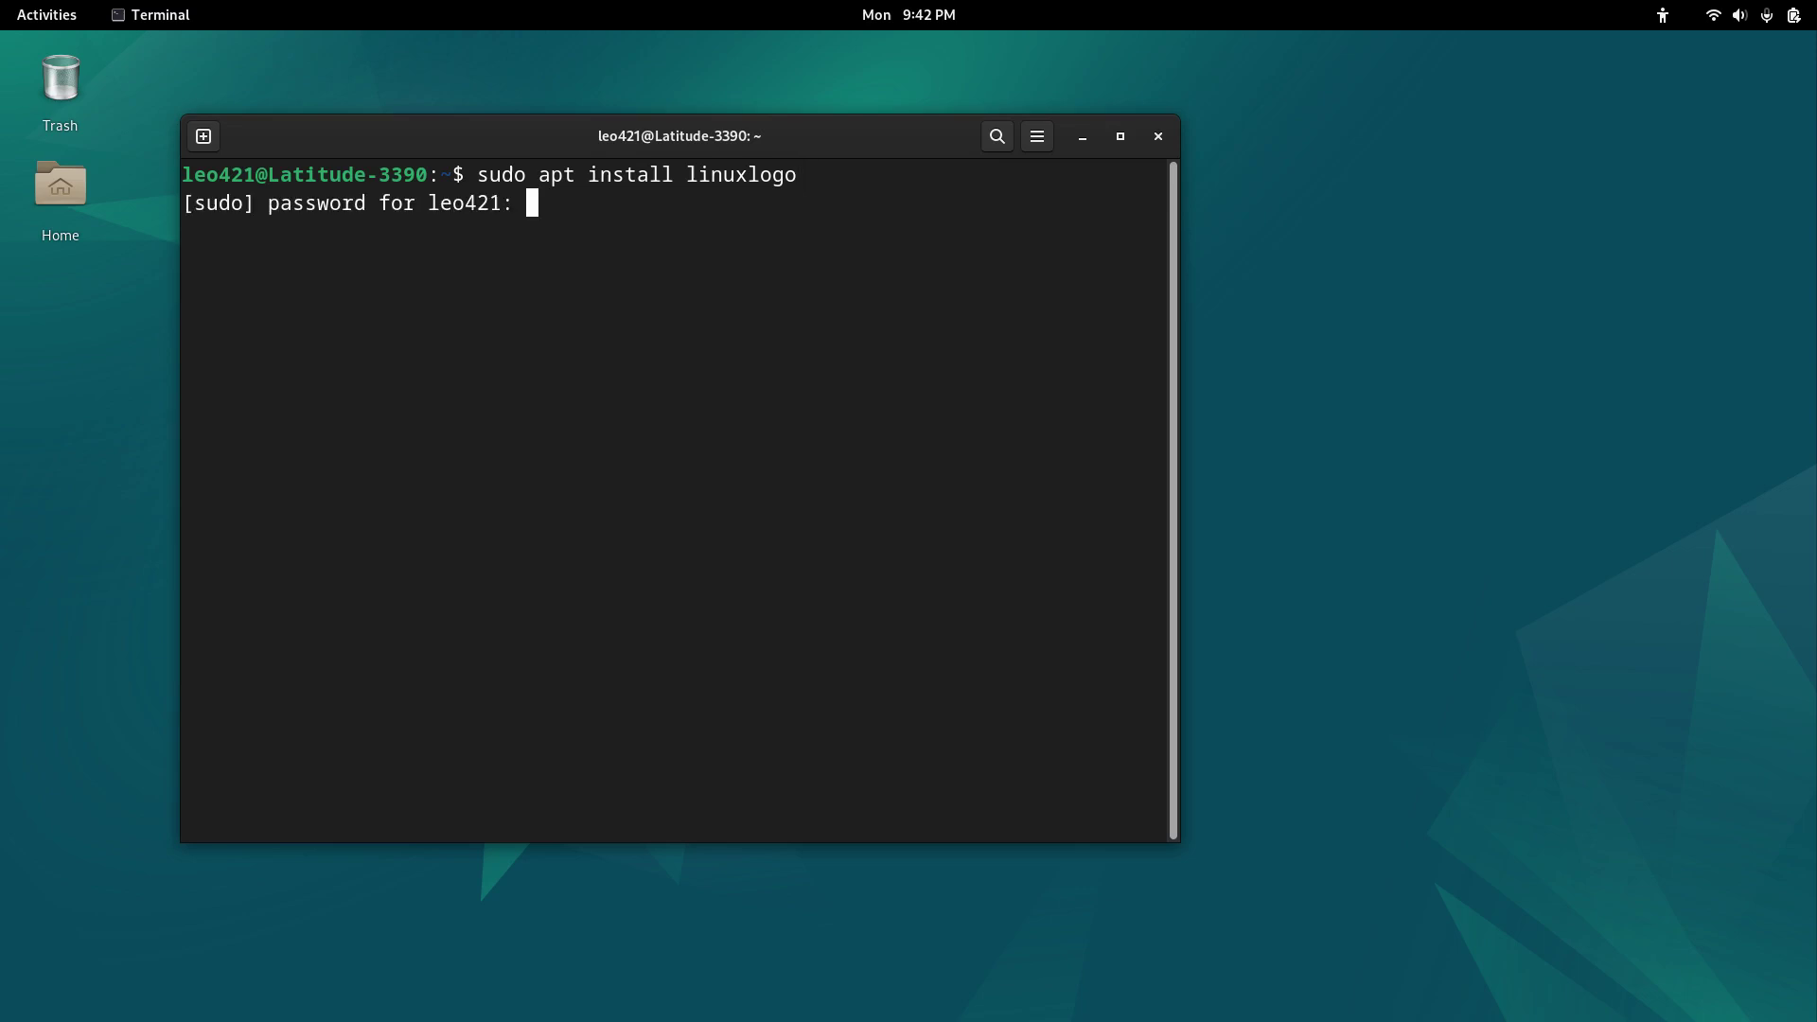
key(Return)
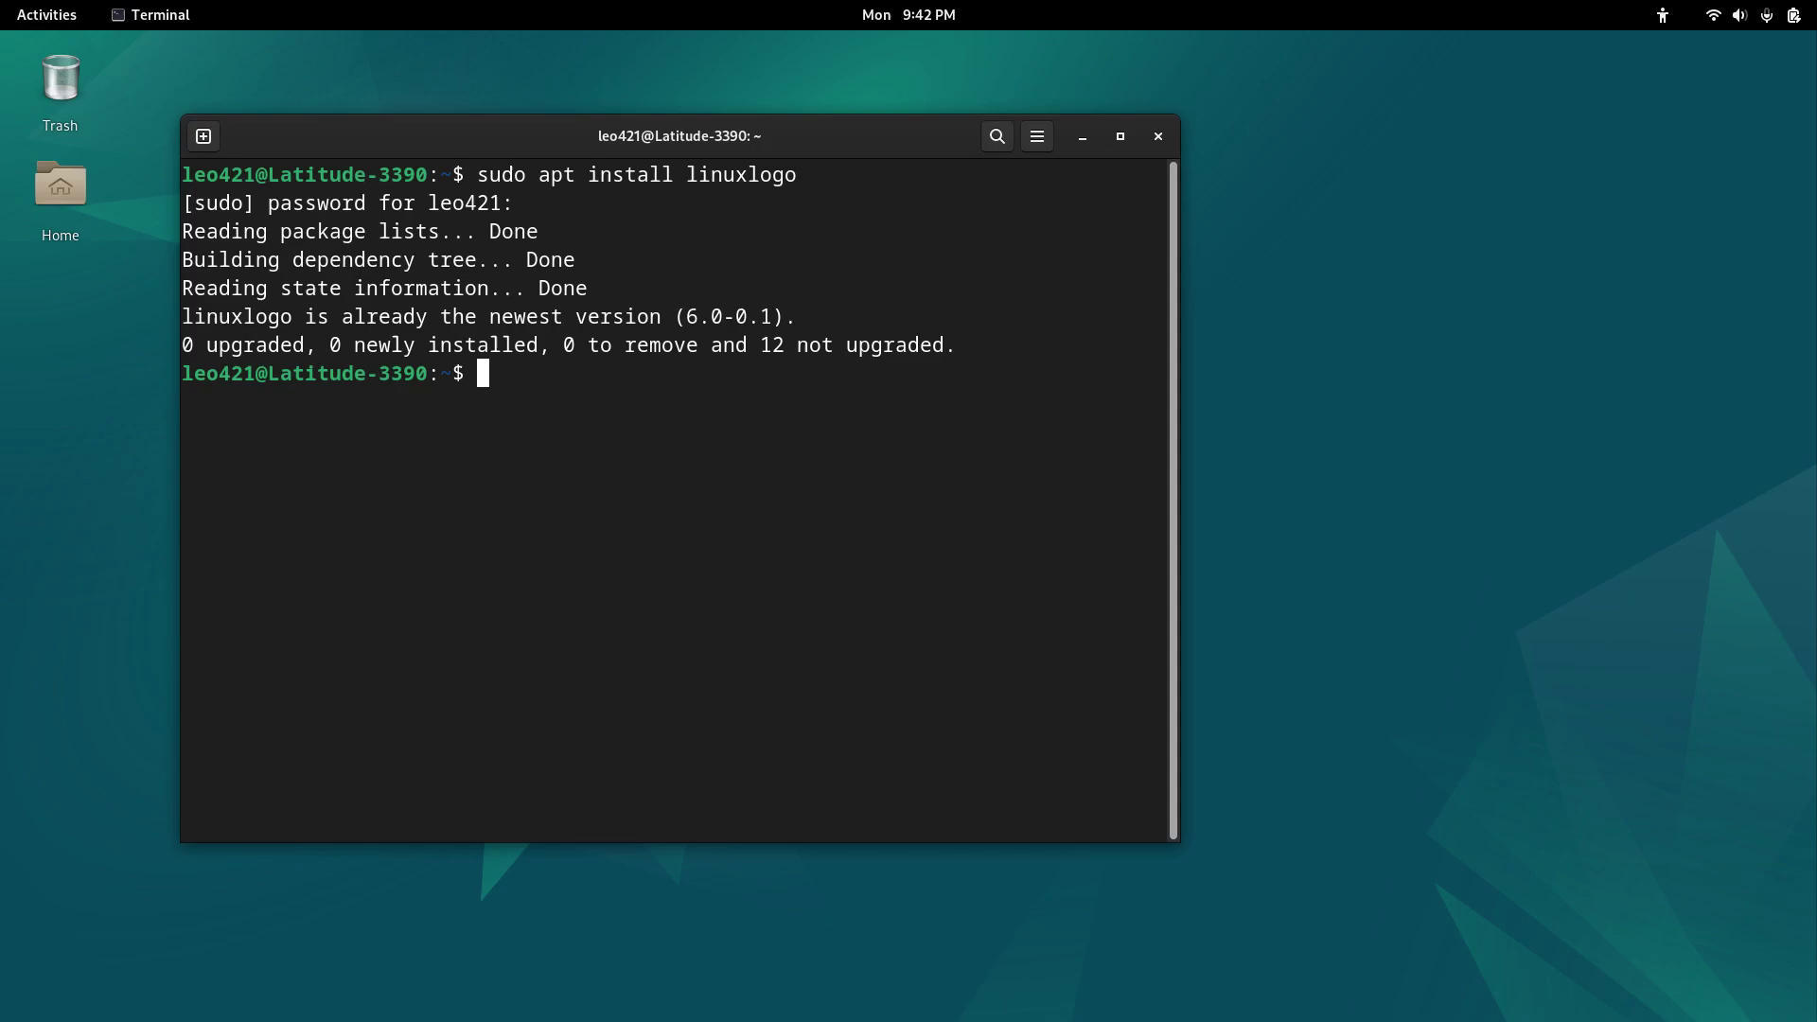
text(l)
text(inuxlo)
text(go)
- Run linuxlogo to print the red Debian logo with kernel, CPU, RAM and hostname
key(Return)
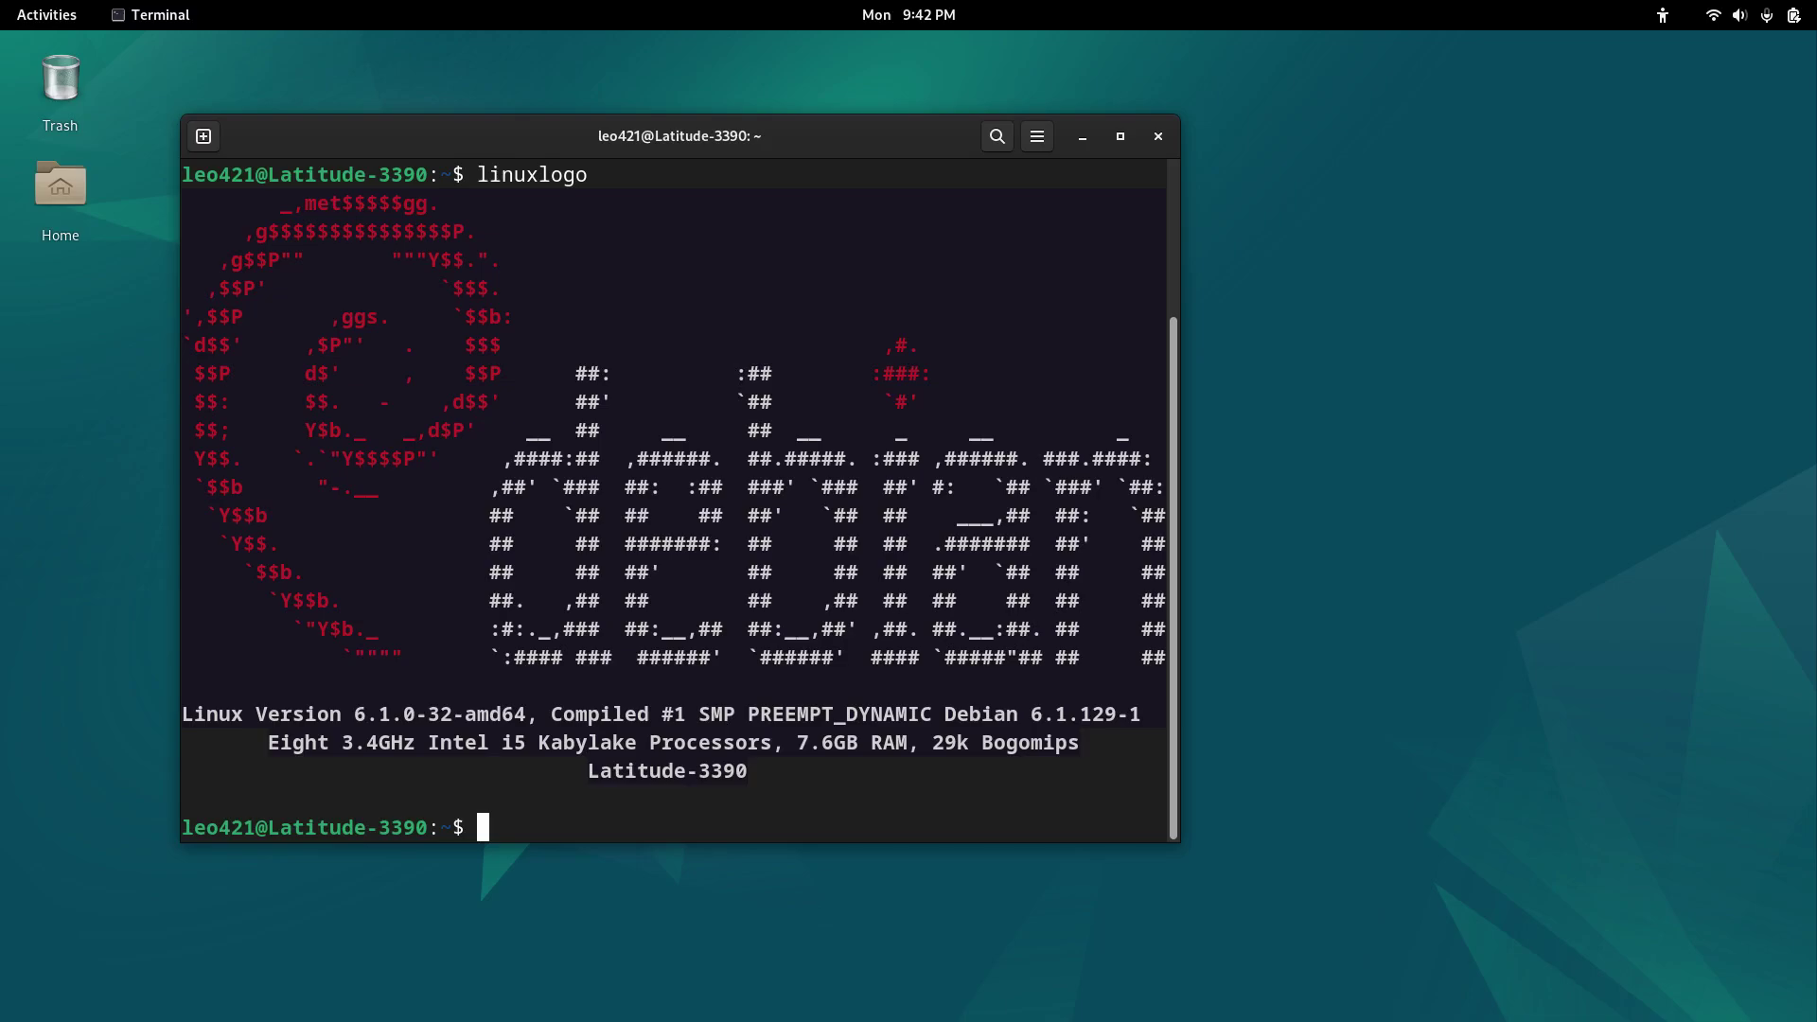
text(clea)
text(r)
- Clear the screen and run 'sudo apt install screenfetch', already at 3.9.1+20210523-2
key(Return)
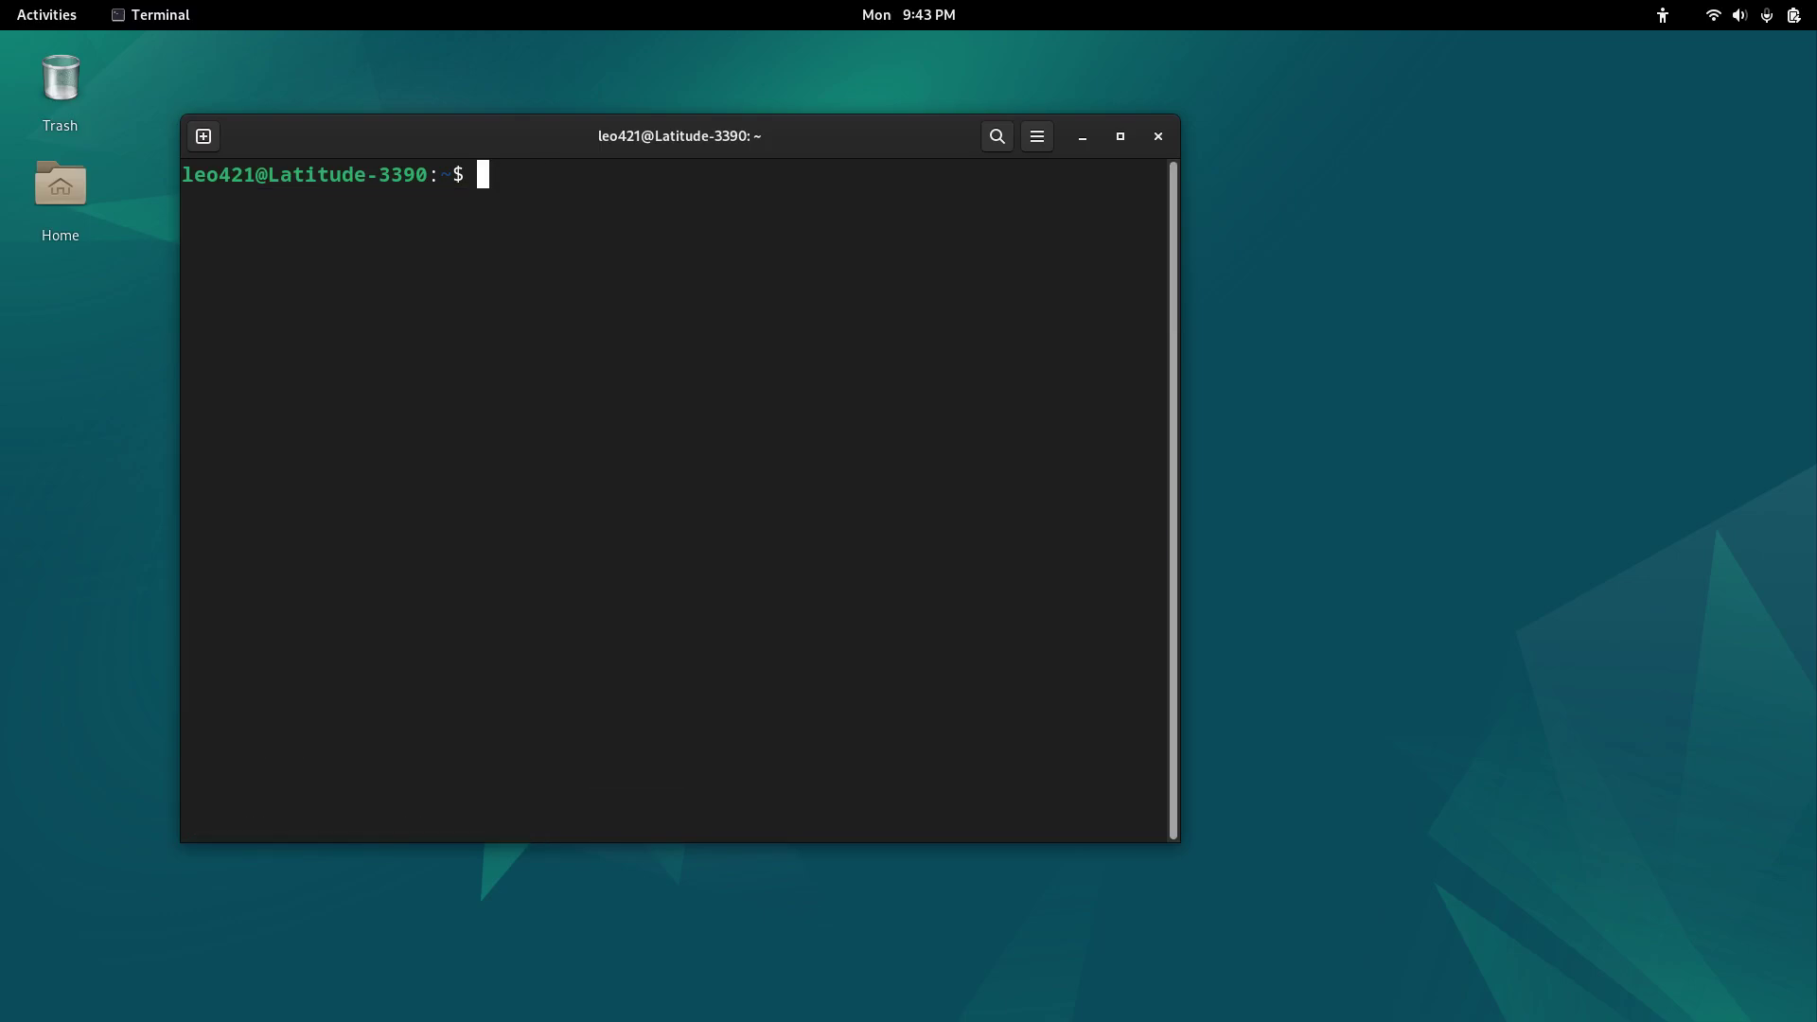
text(sud)
text(o apt insta)
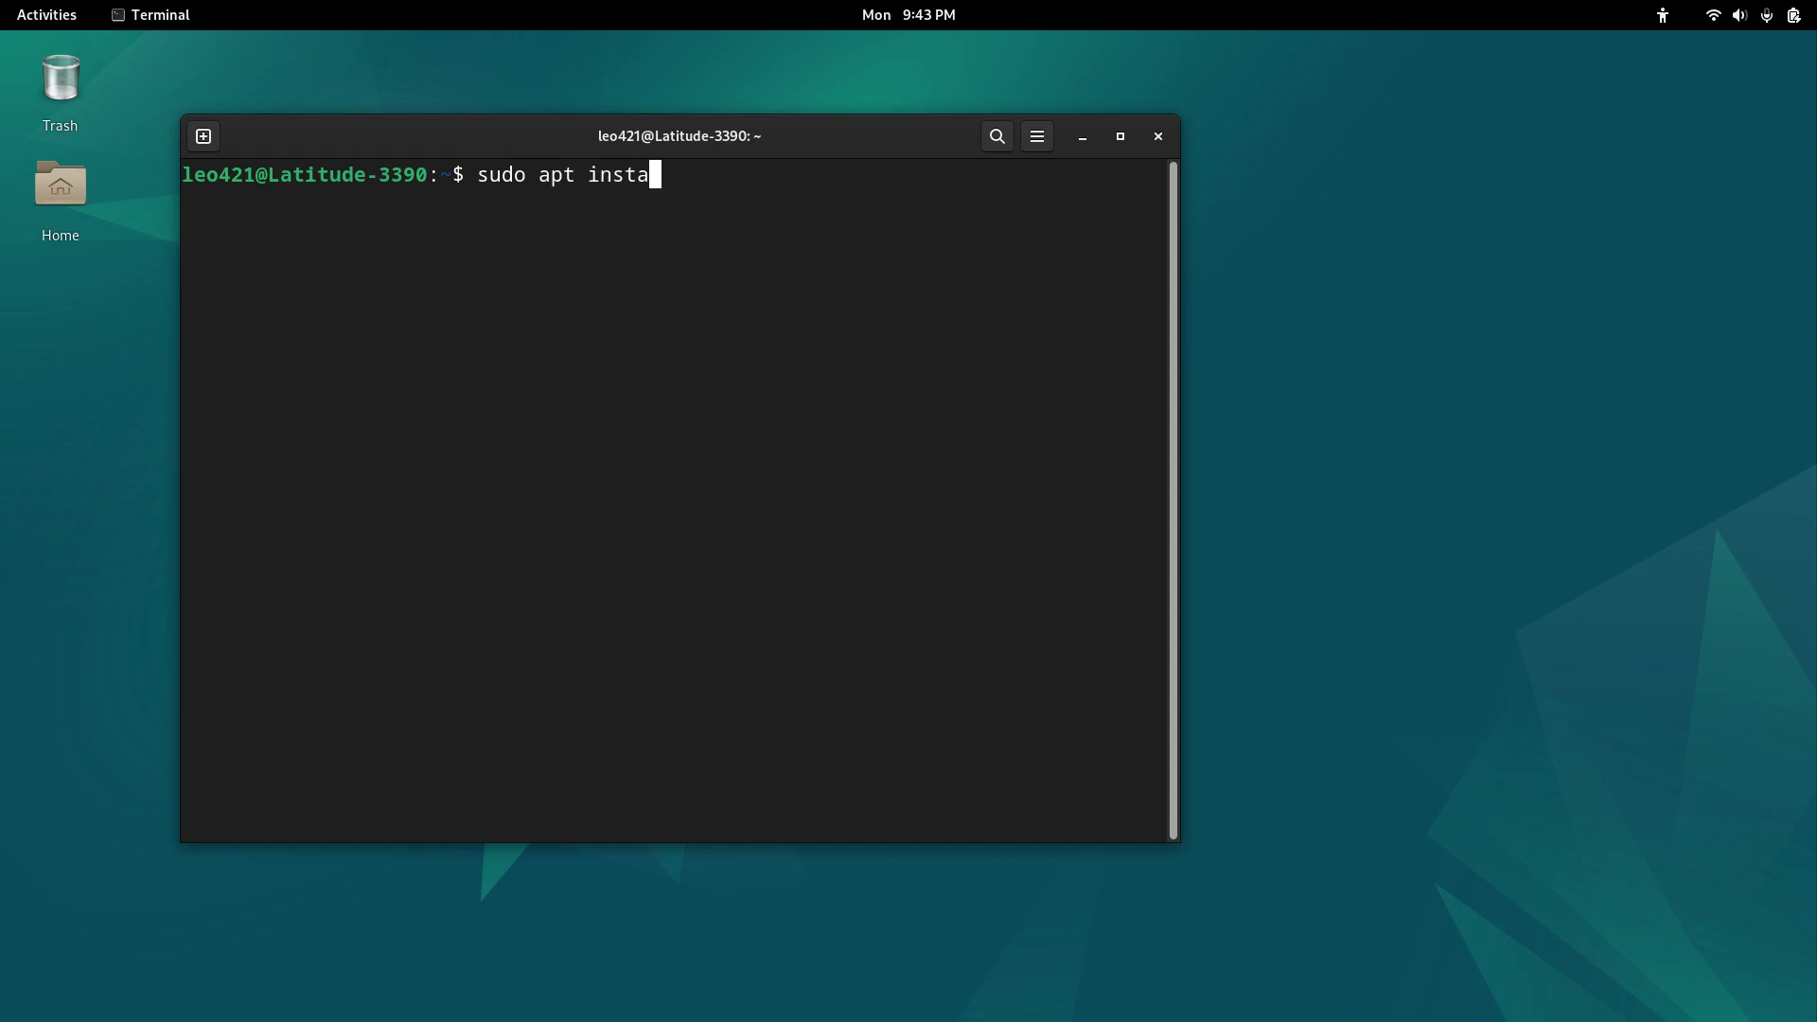
text(ll sc)
text(reenfetch)
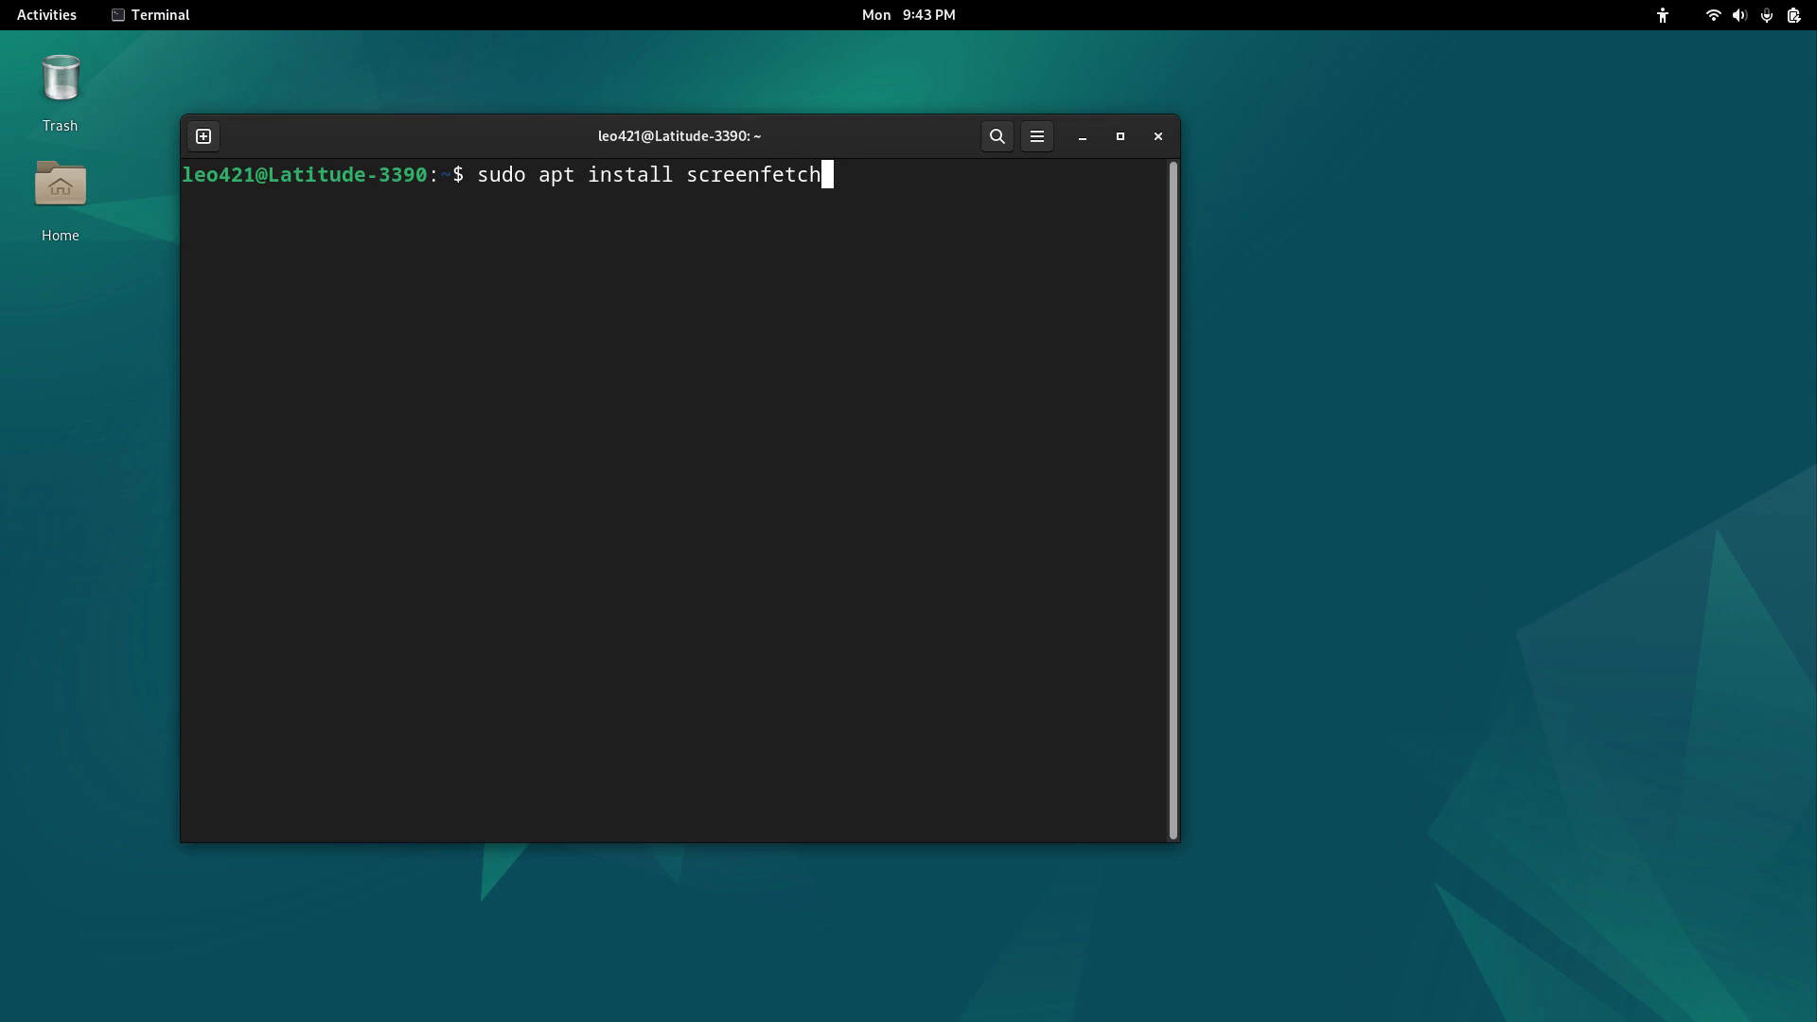
key(Return)
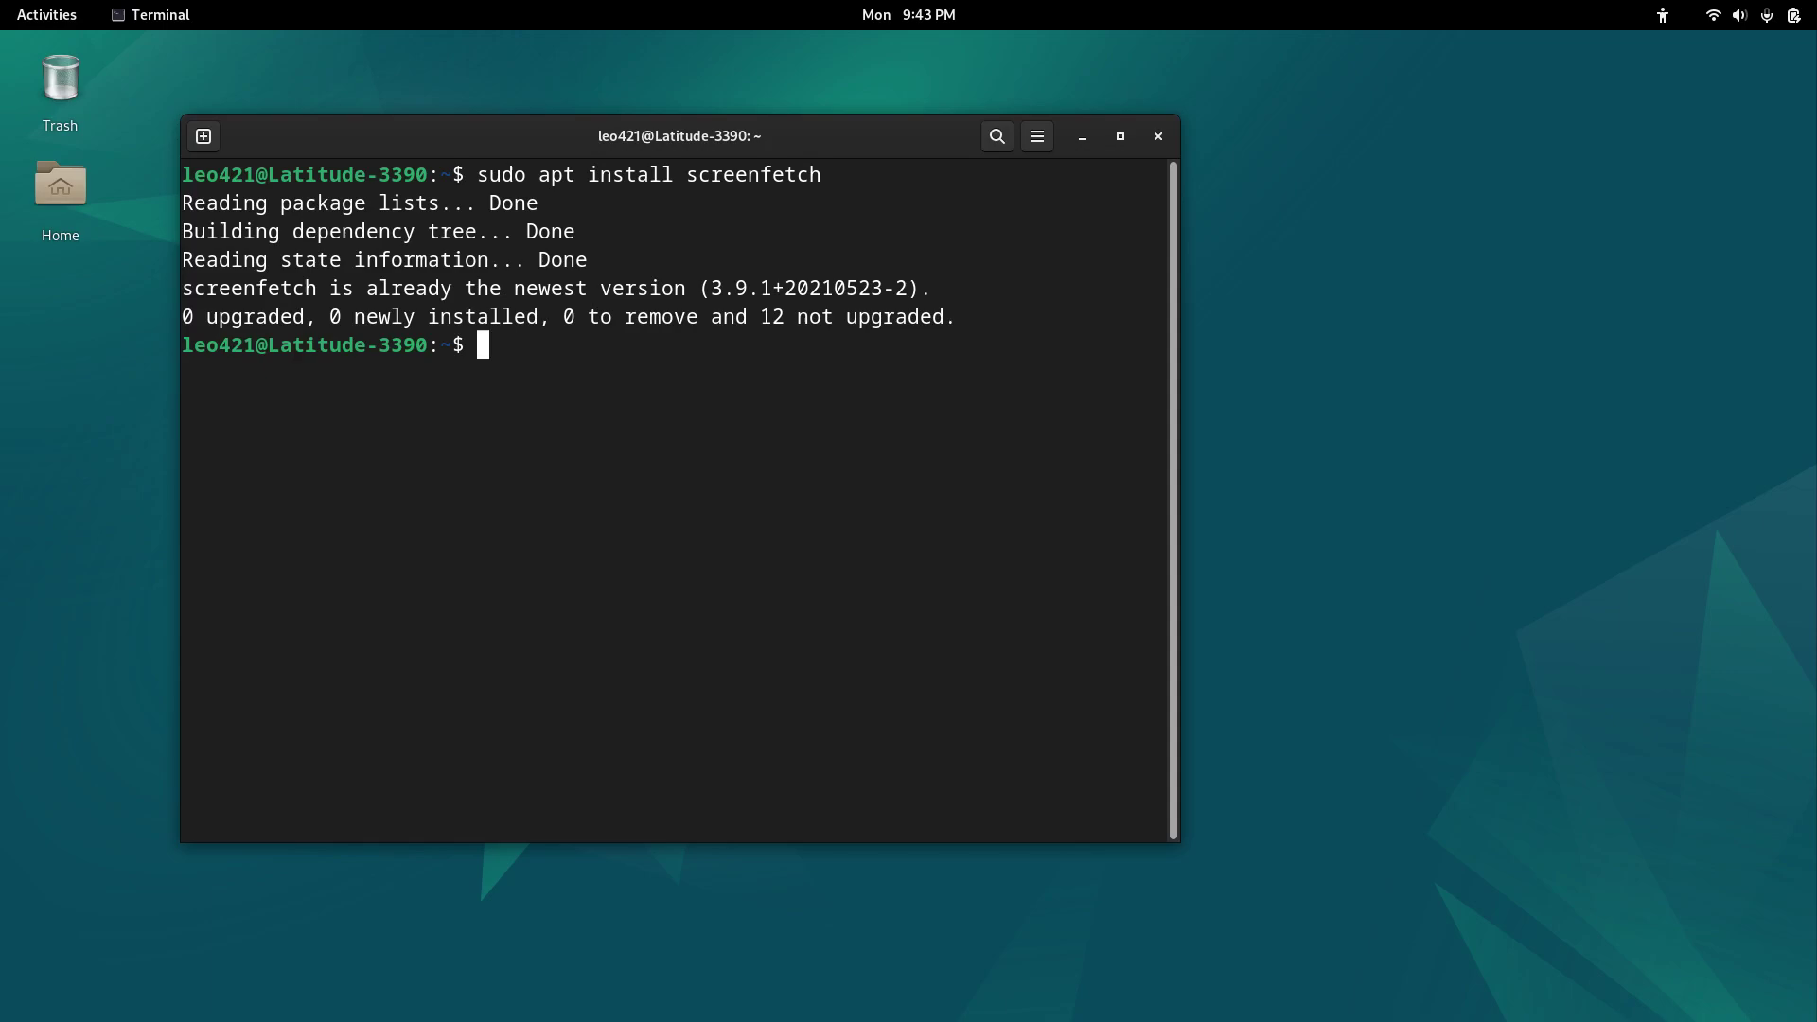
text(scre)
text(enfetch)
- Run screenfetch, then briefly highlight the Intel Core i5-8250U and GNOME 43.6 lines
key(Return)
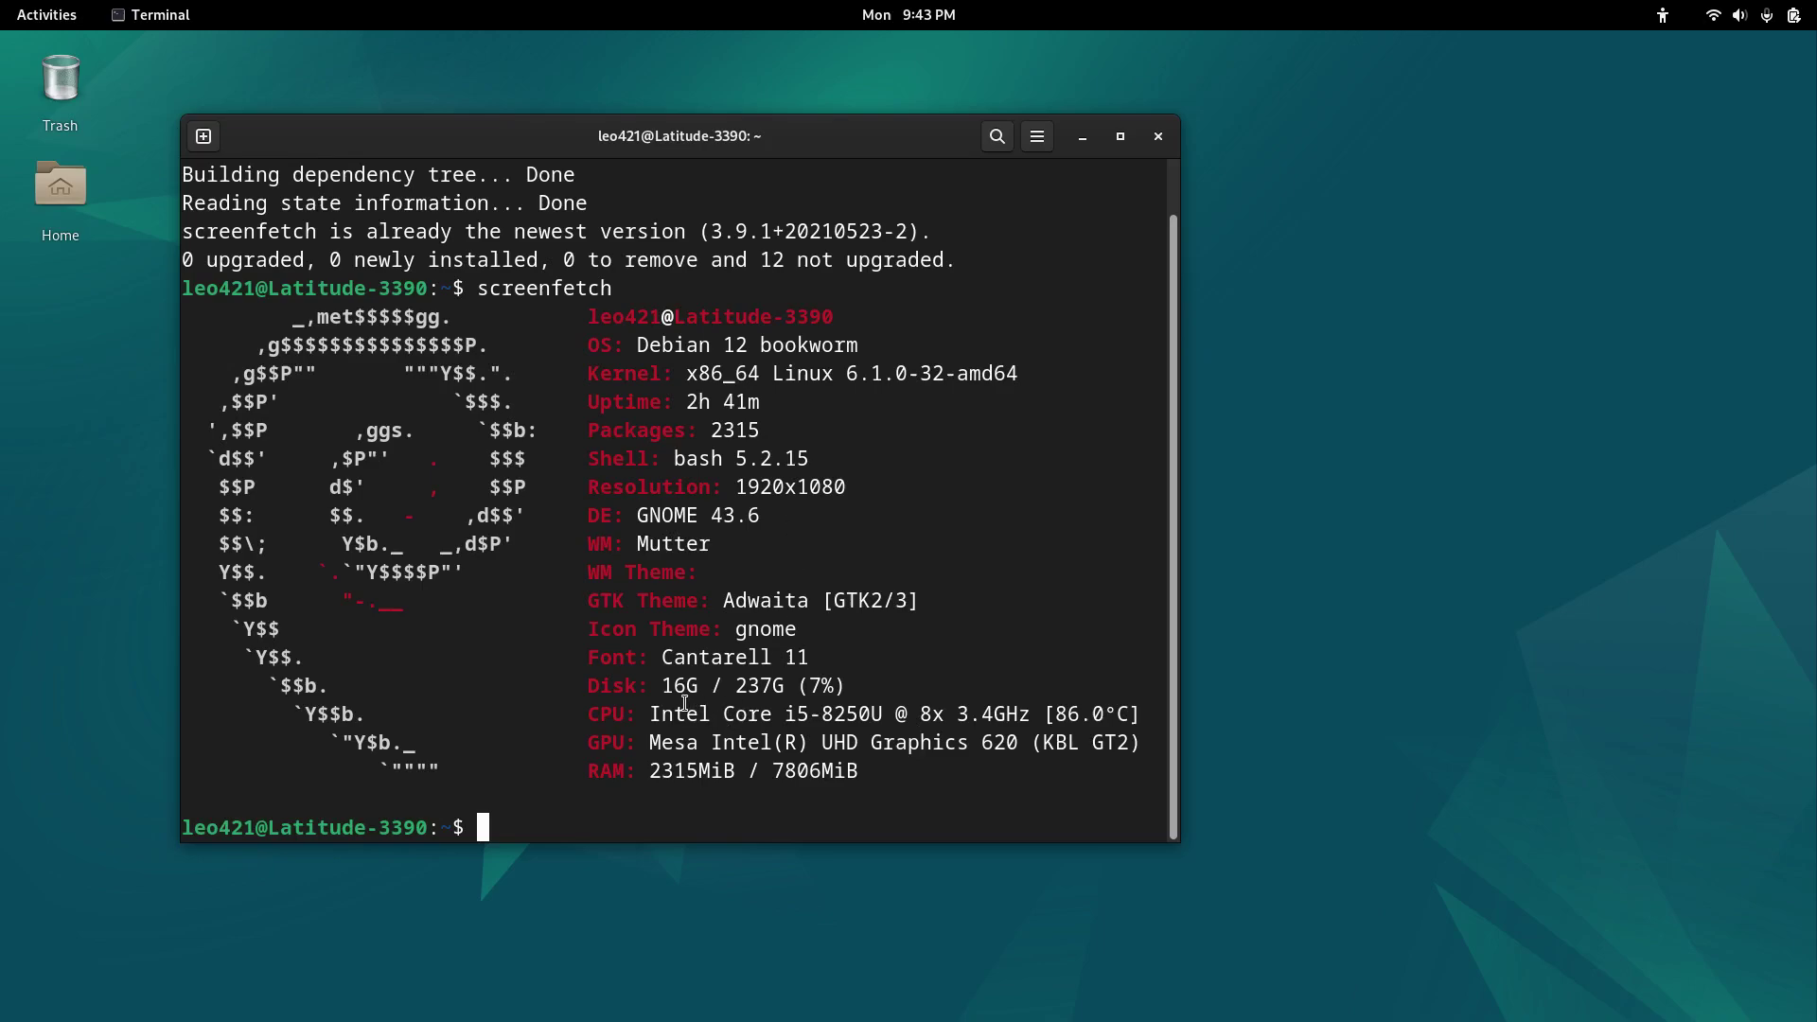
drag(648, 714, 879, 726)
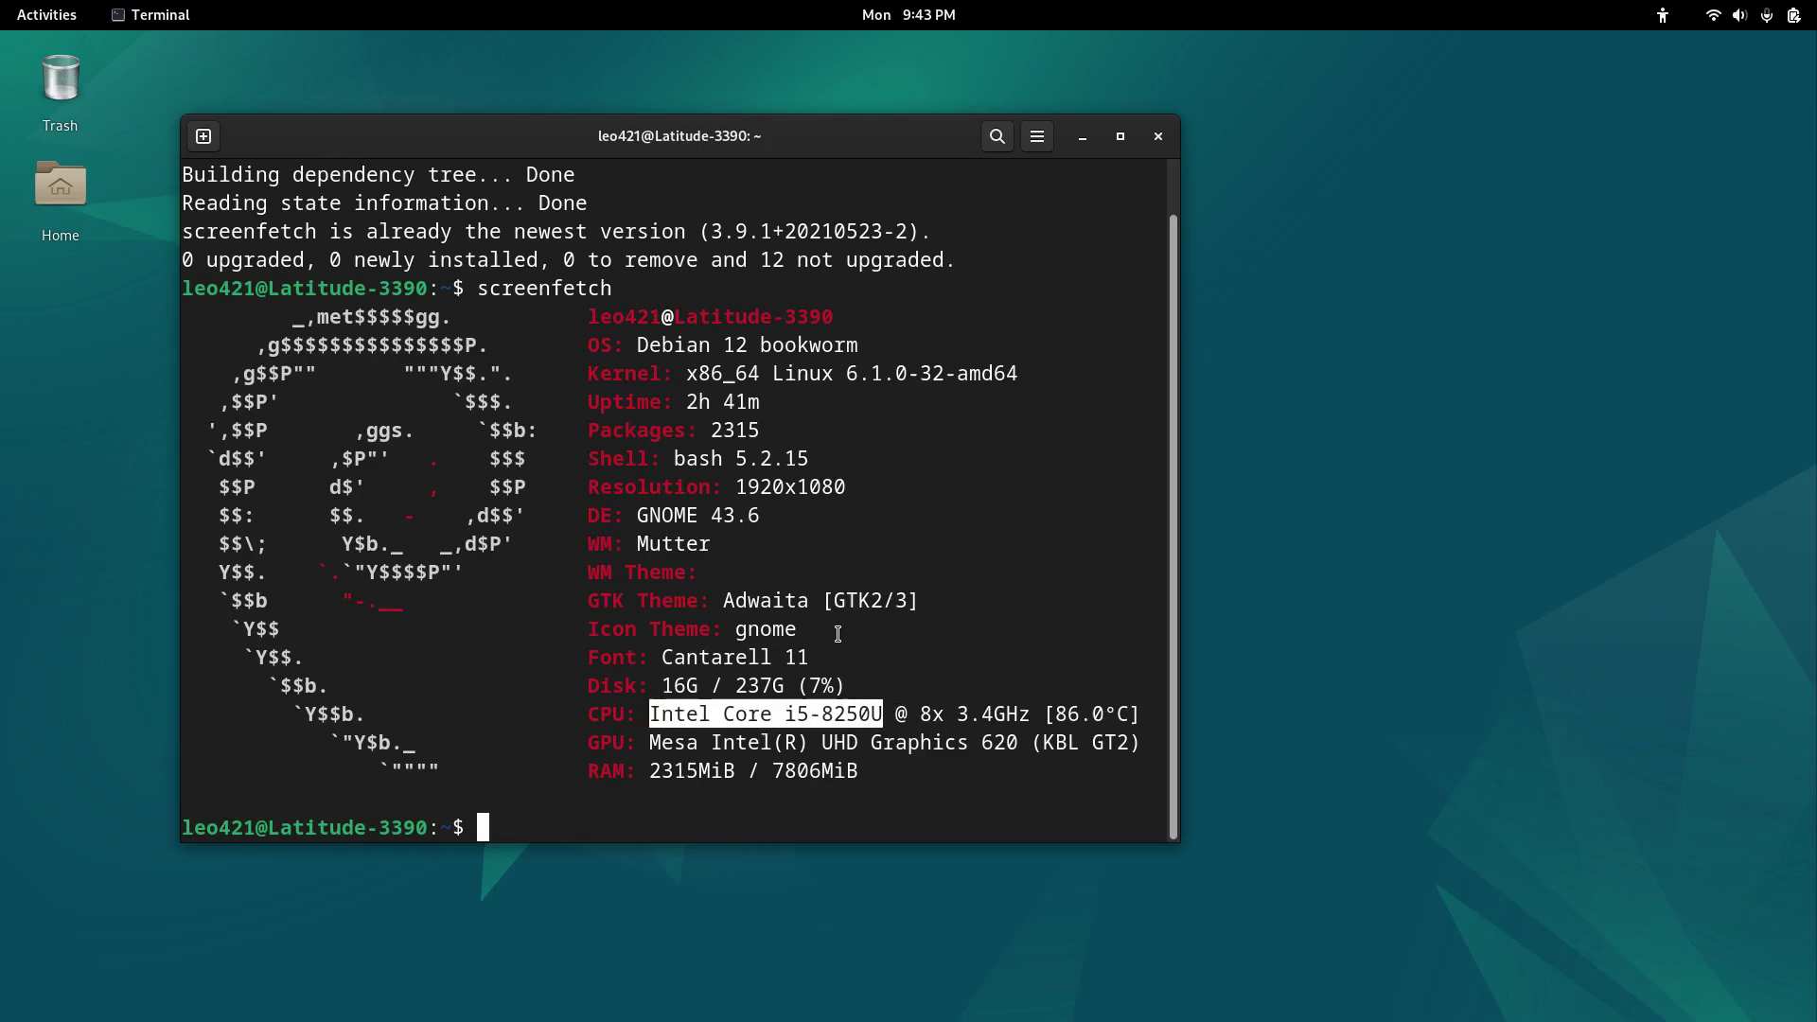
click(831, 589)
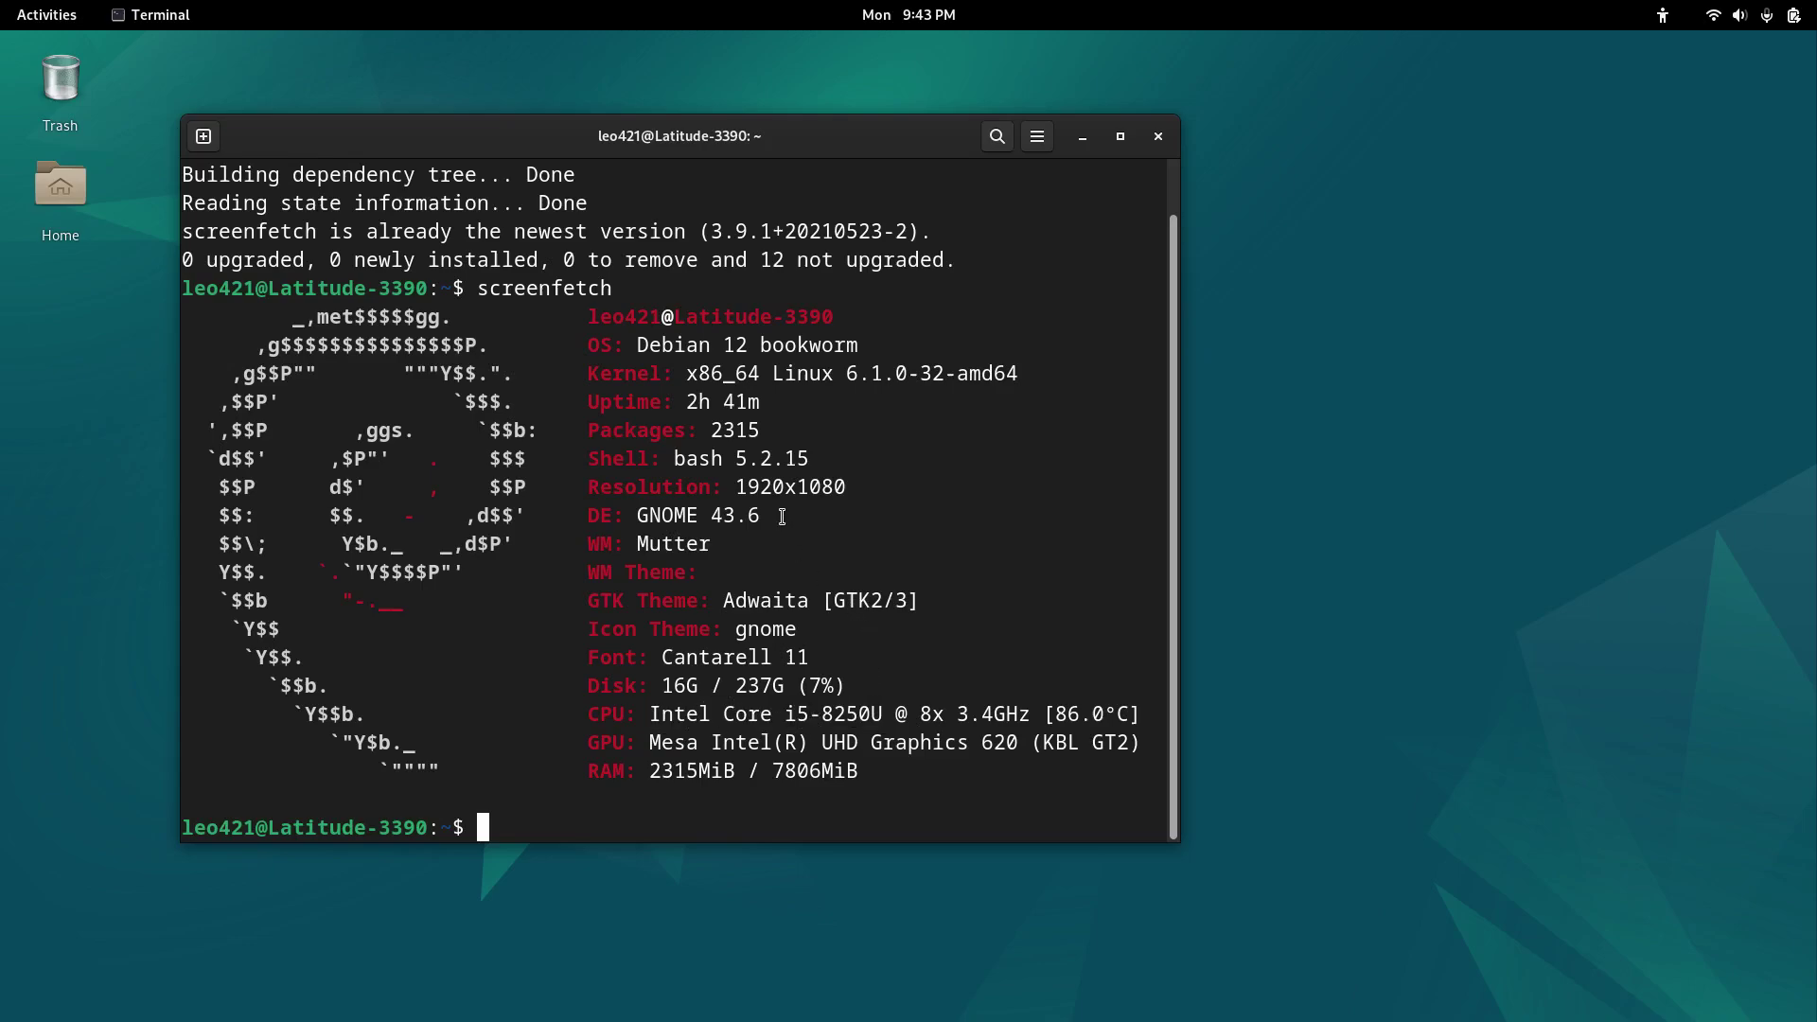
mouse_move(828, 516)
mouse_down()
mouse_move(647, 543)
mouse_move(648, 516)
mouse_up()
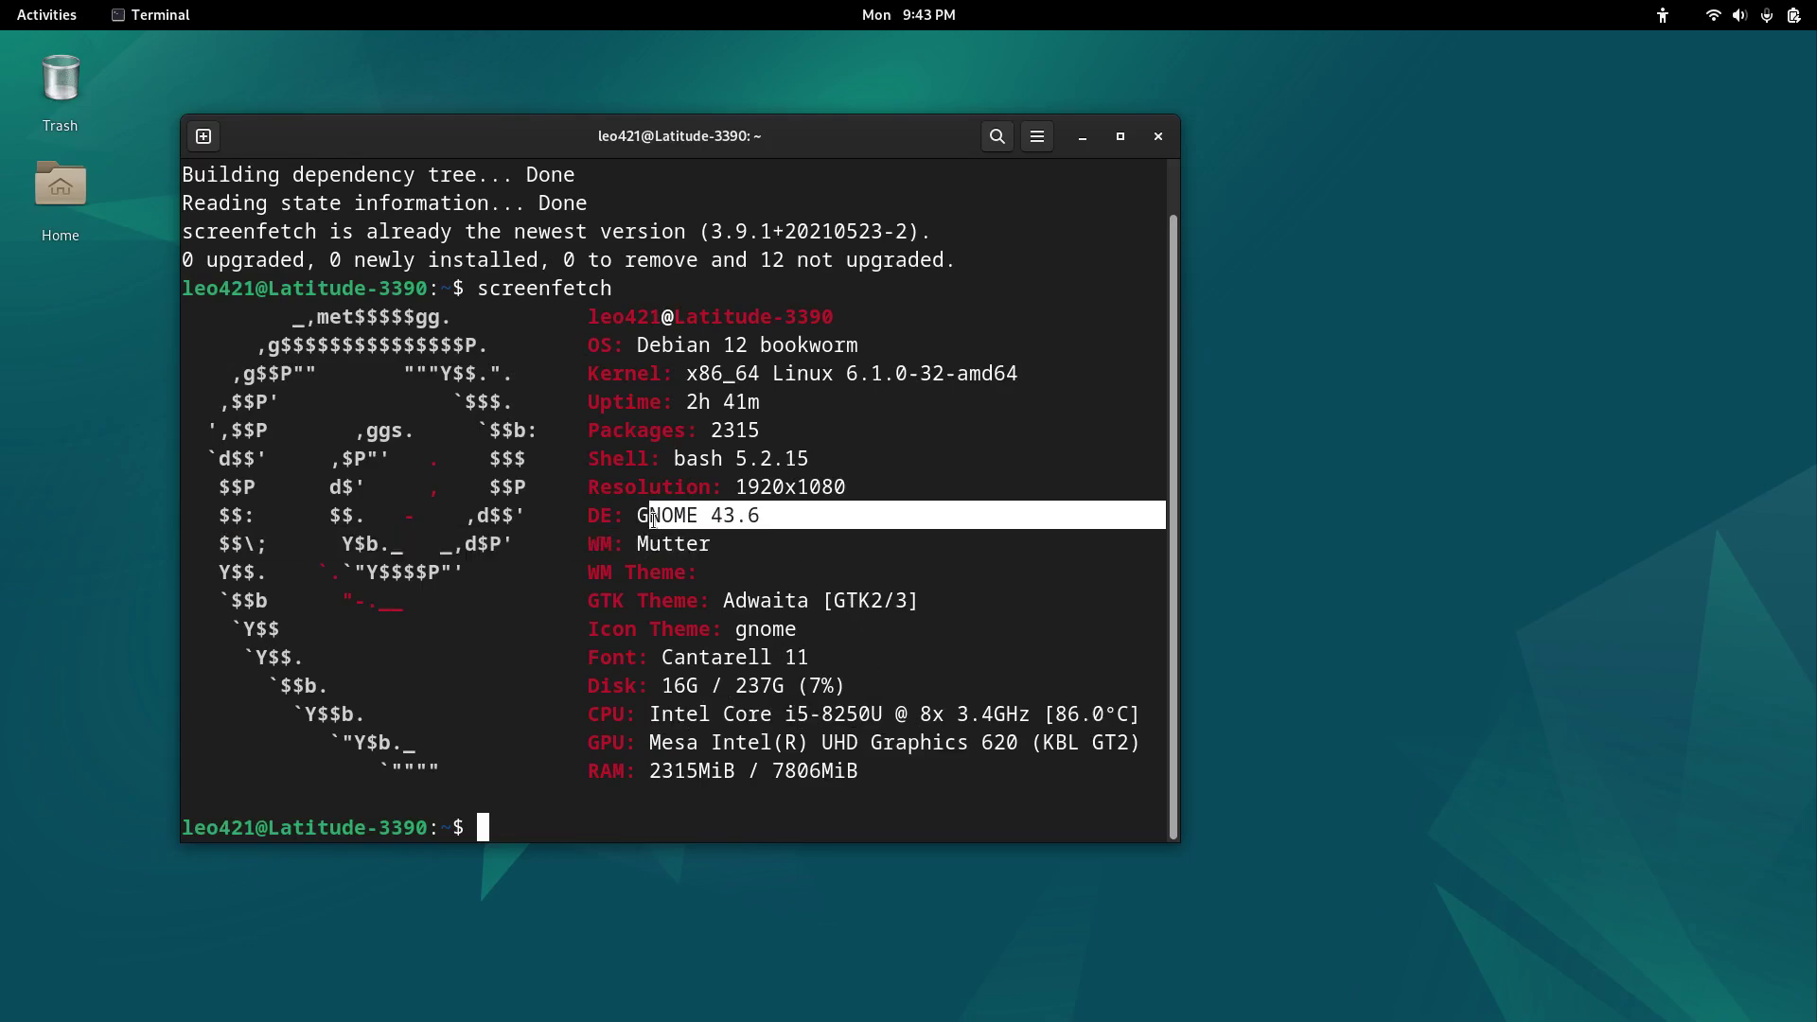
click(800, 522)
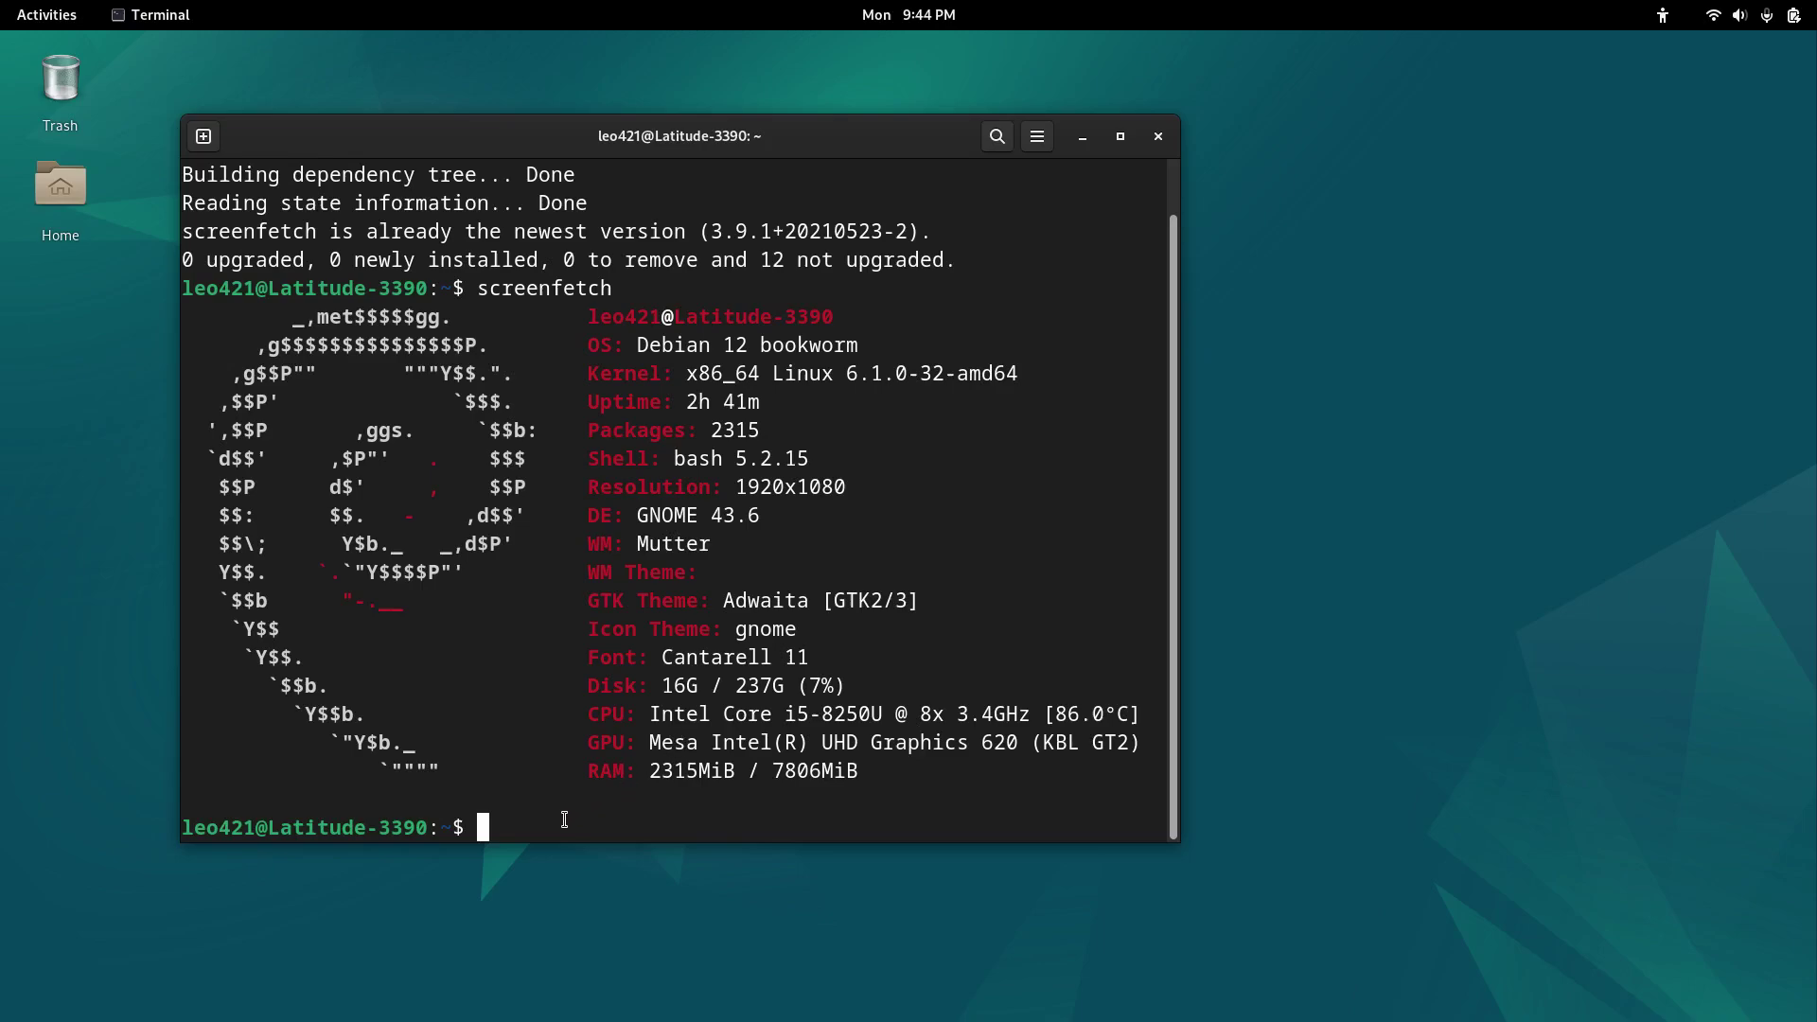
text(clear)
- Clear the screen and run 'sudo apt install neofetch', already at 7.1.0-4
key(Return)
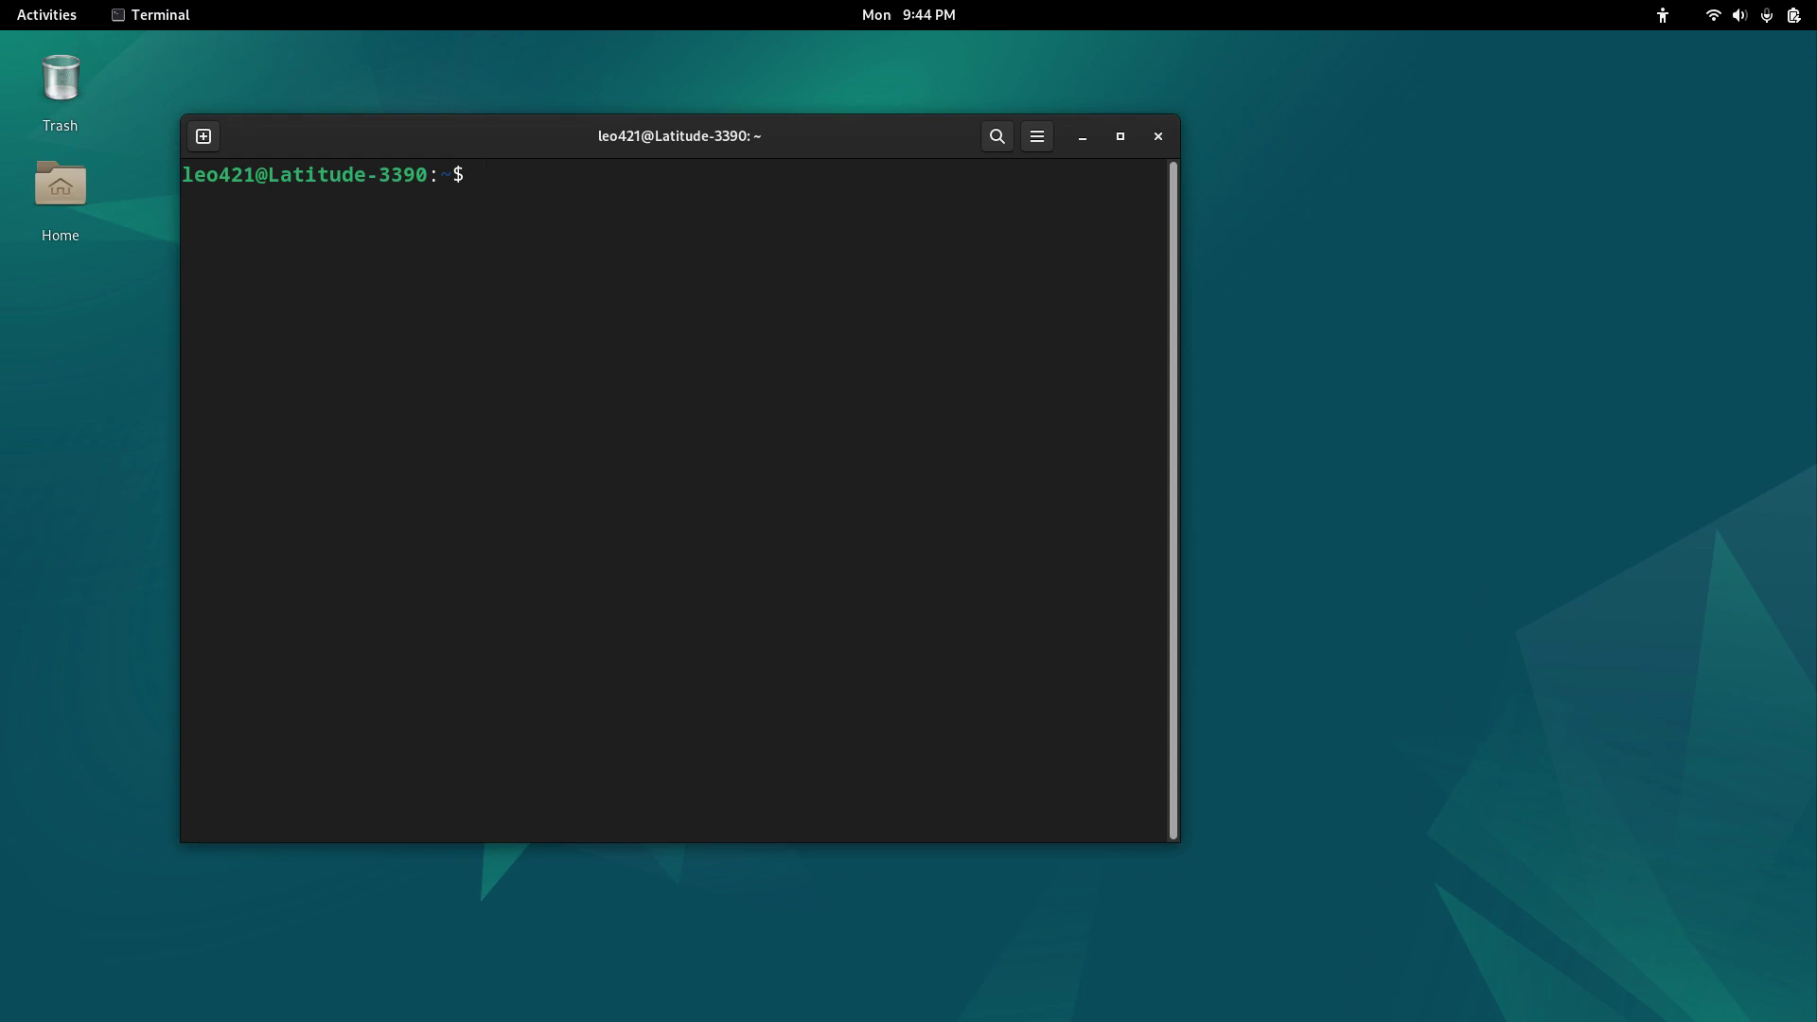
text(sudo a)
text(pt instal)
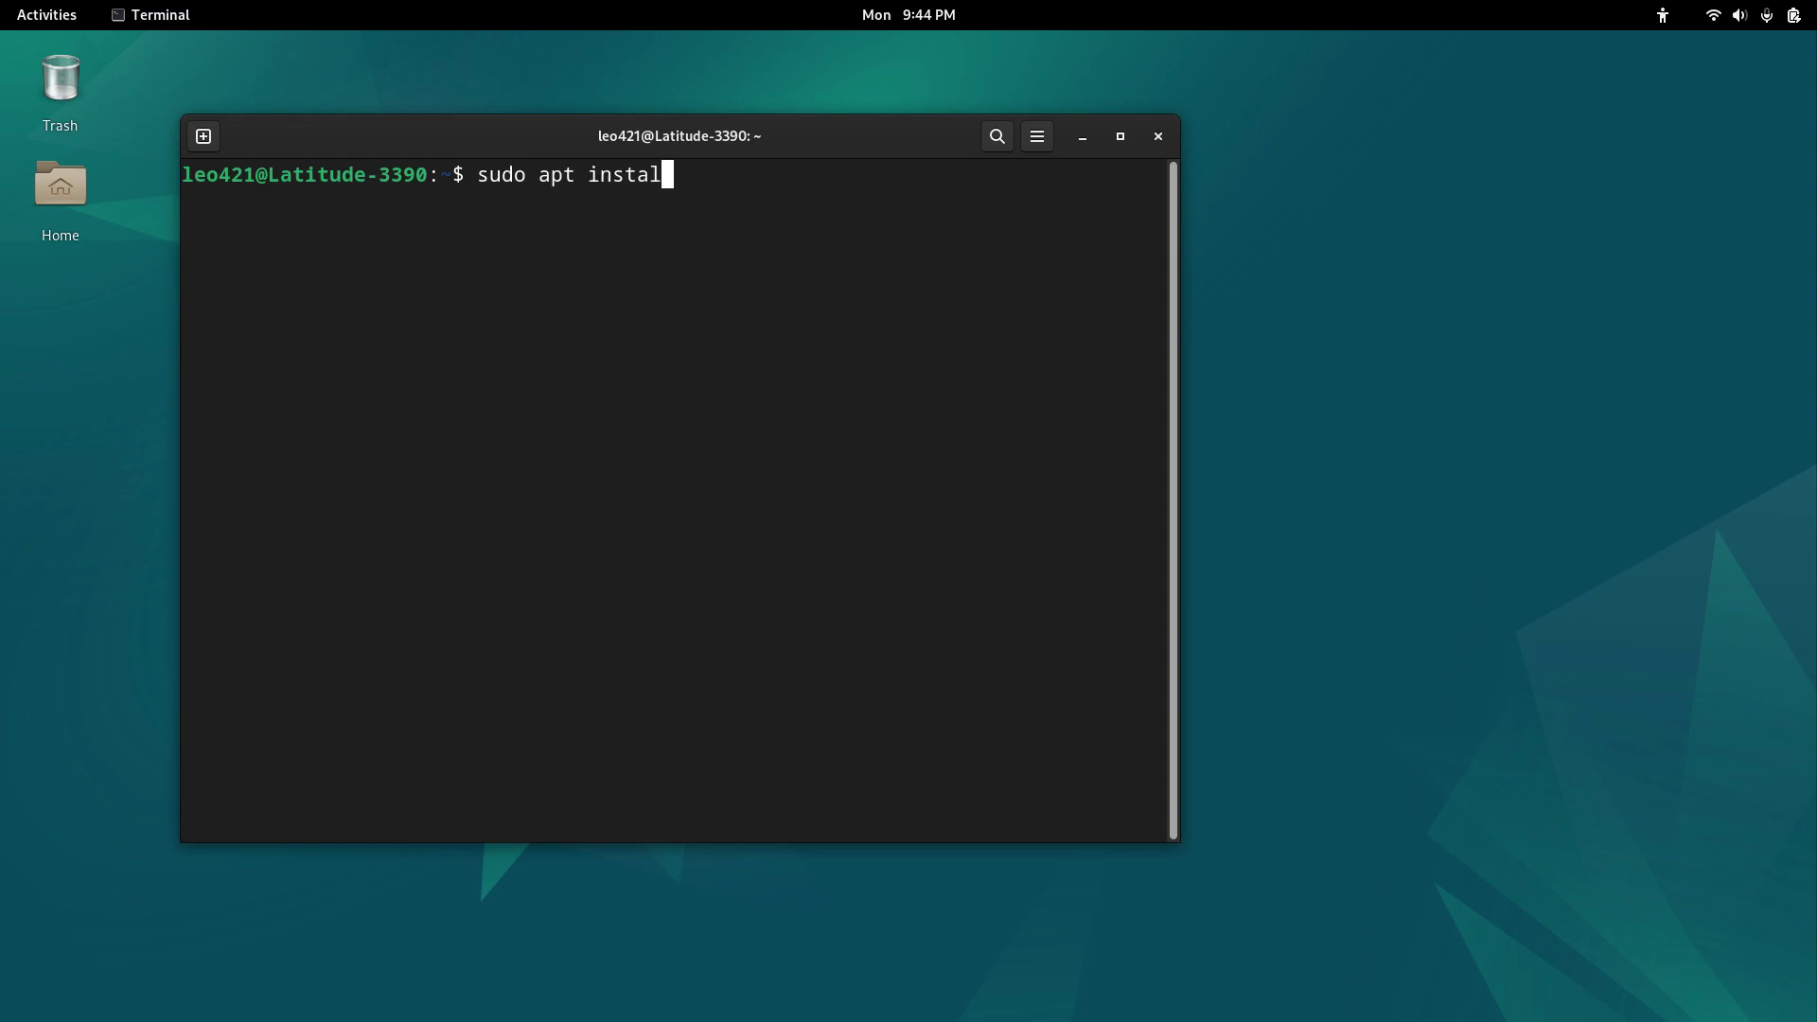
key(BackSpace)
text(ll )
text(neo)
text(fetch)
key(Return)
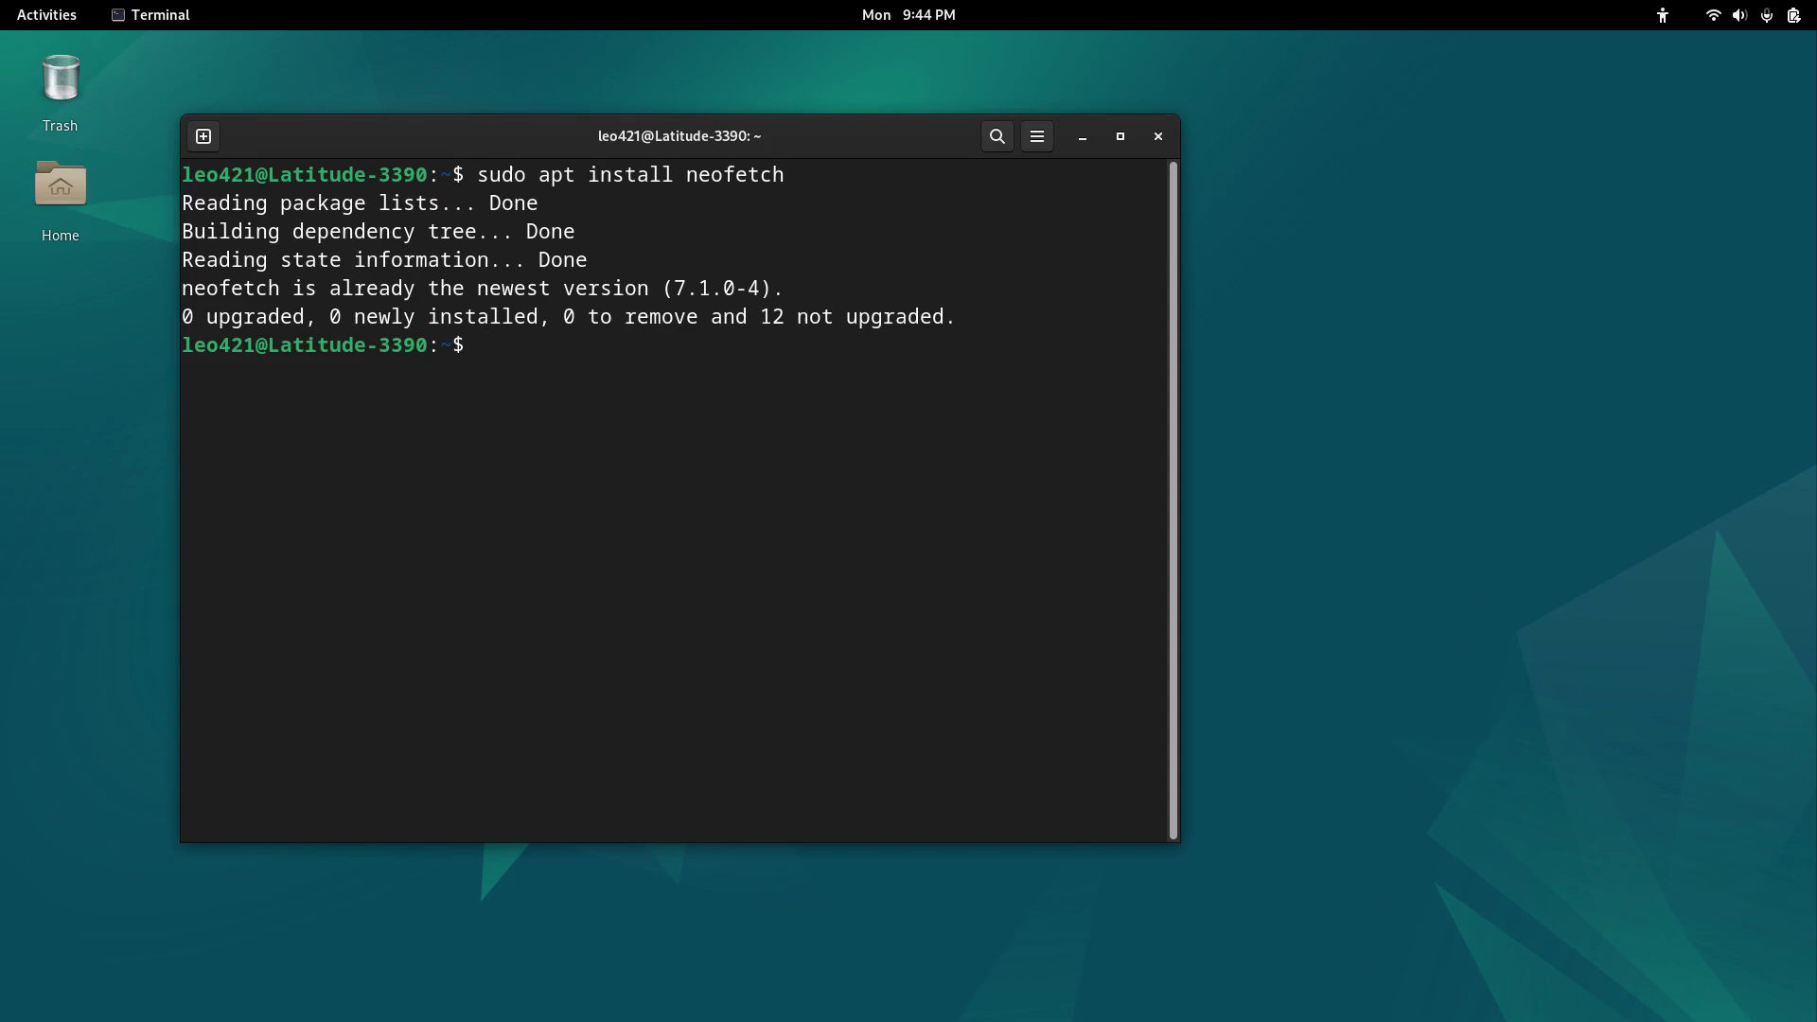
text(neofetch)
- Run neofetch, then drag the window's right edge to widen it slightly
key(Return)
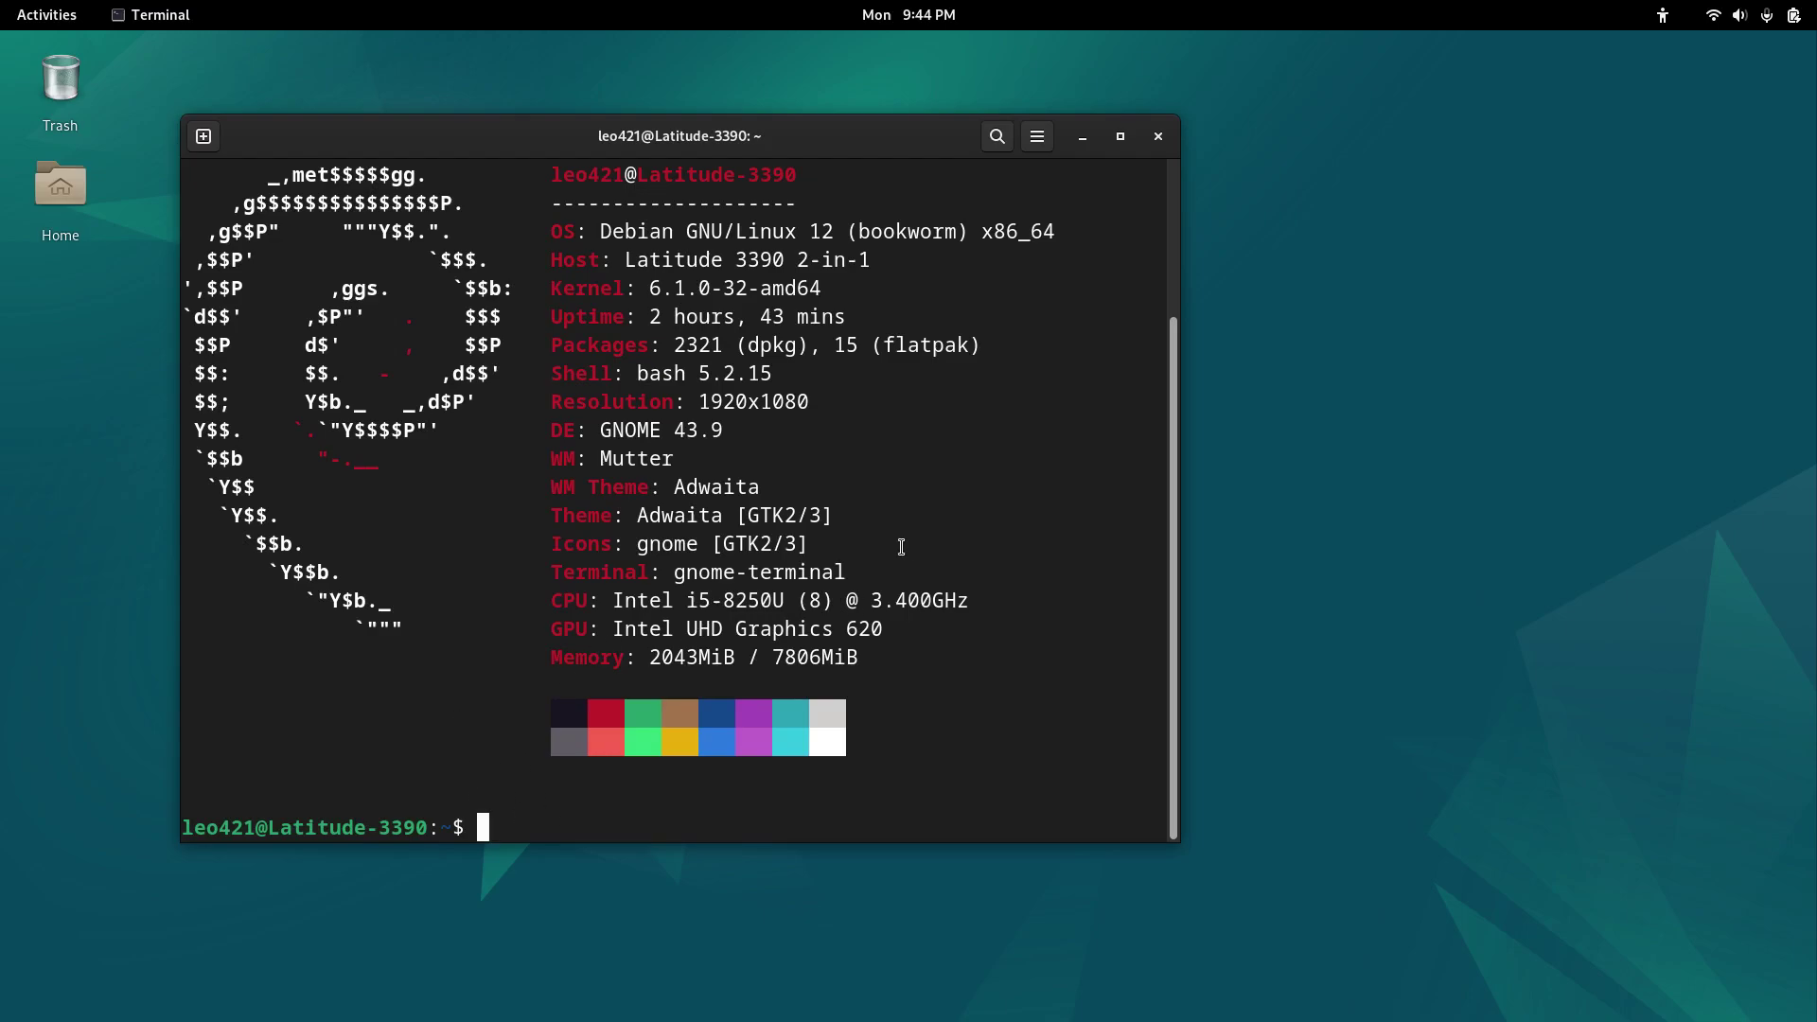
scroll(1032, 531, up, 1)
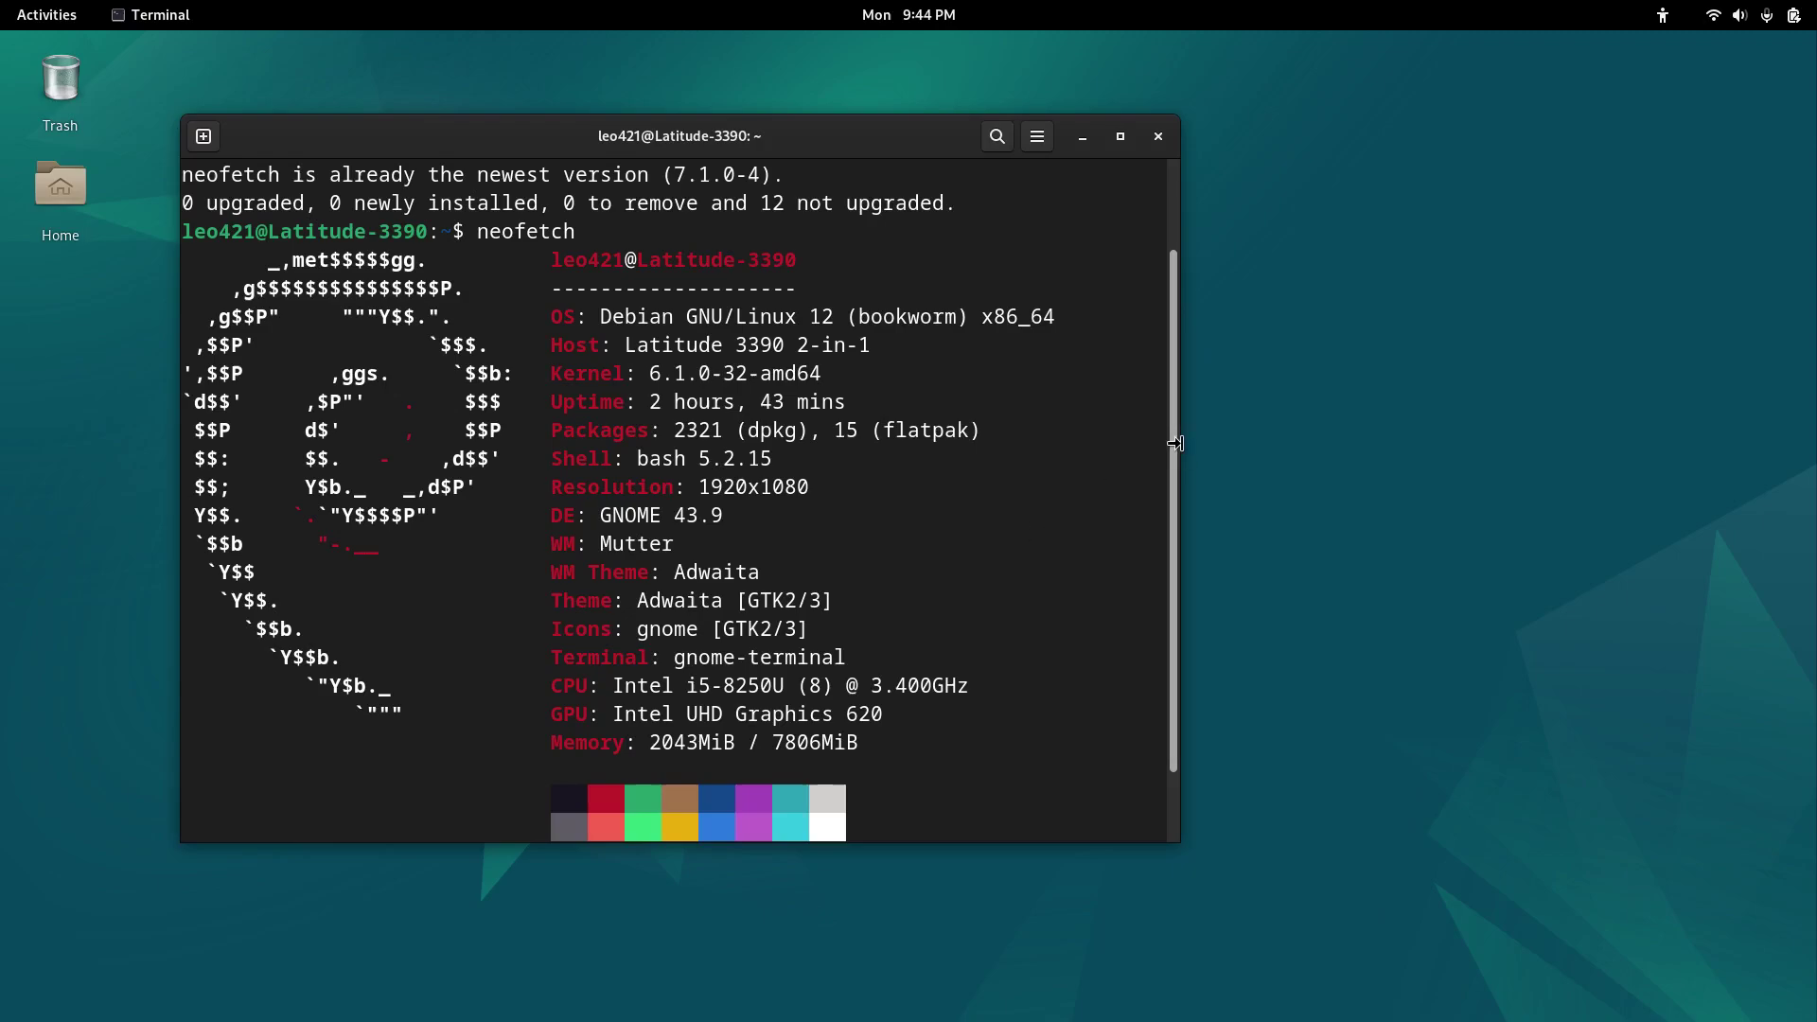
drag(1176, 443, 1254, 462)
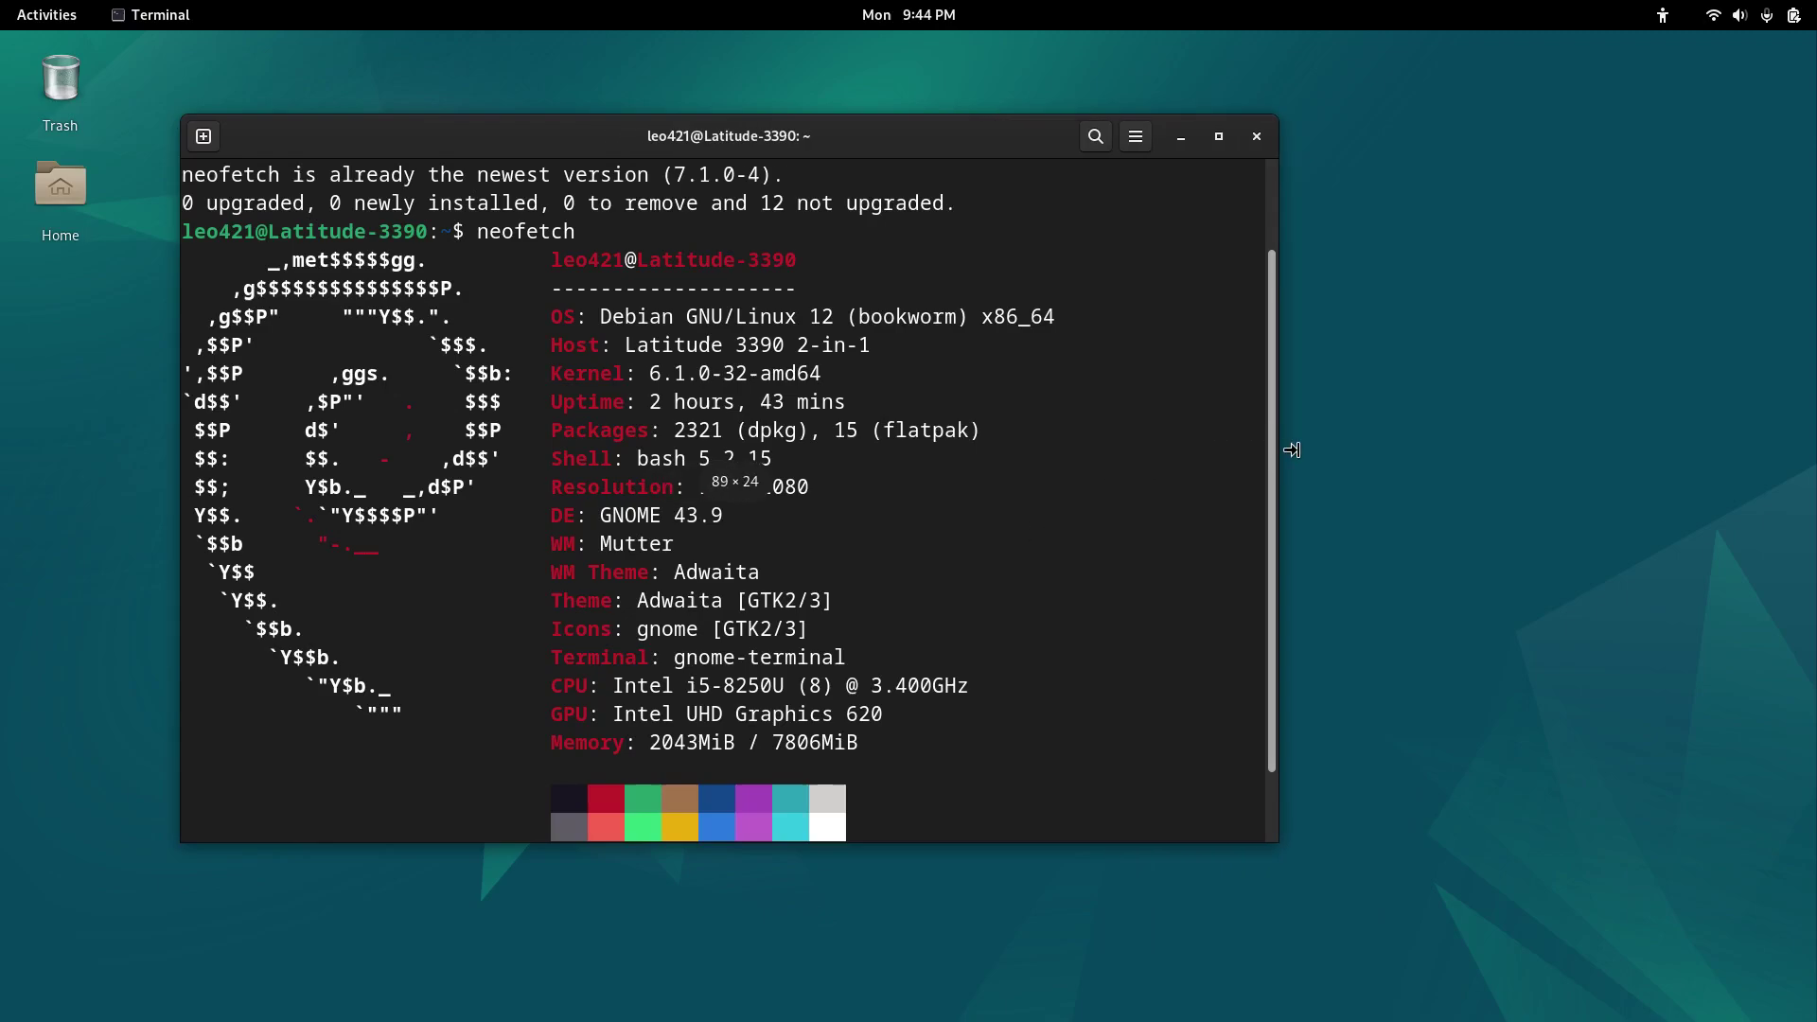